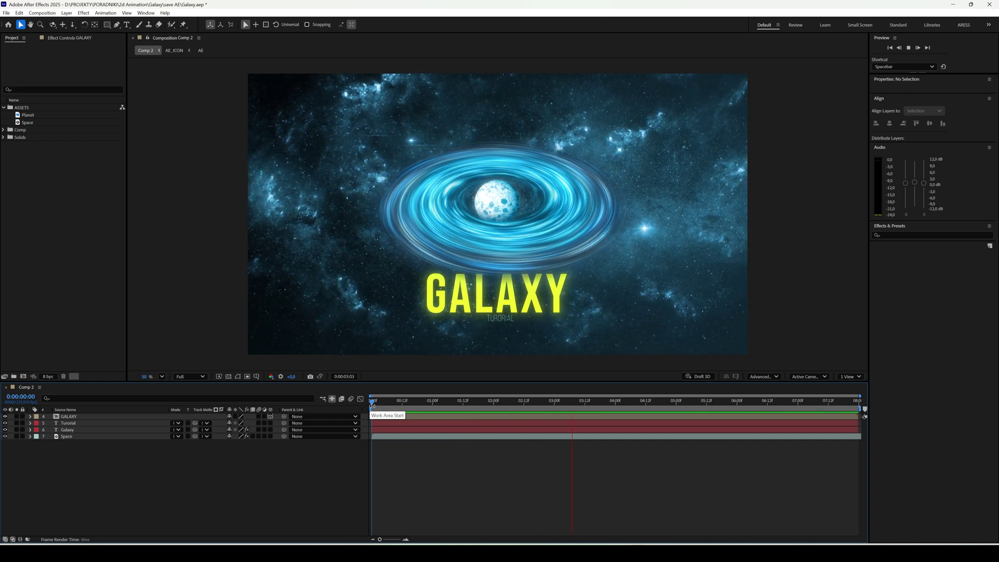
Stop the Comp 2 preview and start a new composition.
key("space")
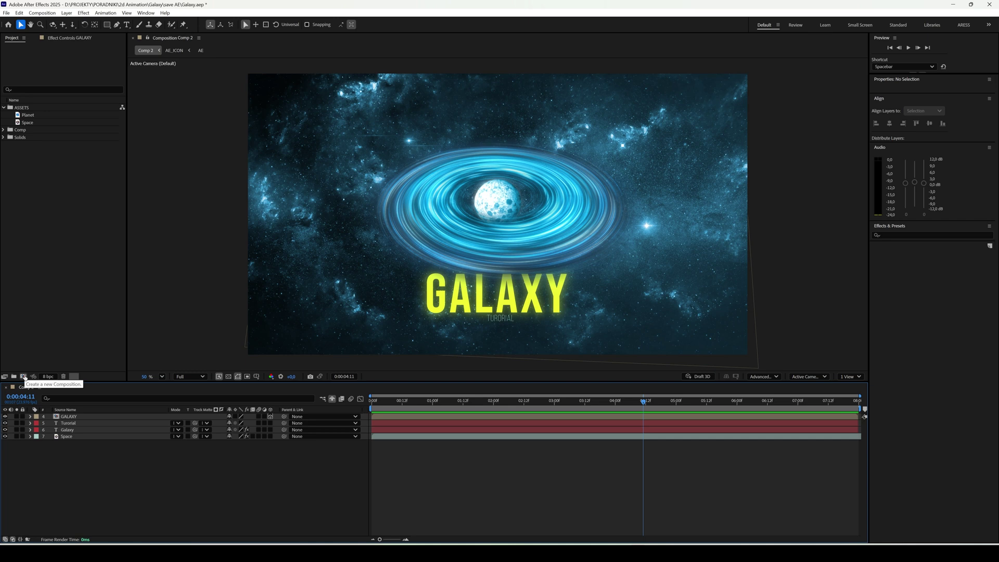
left_click(24, 377)
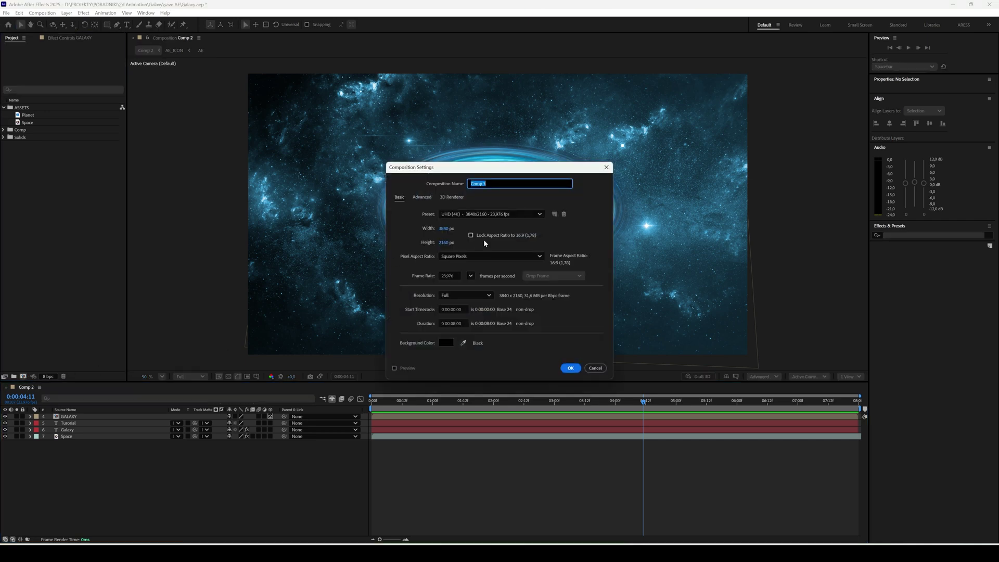
Set width and height to 2000 px and name the new composition Galaxy.
left_click(443, 228)
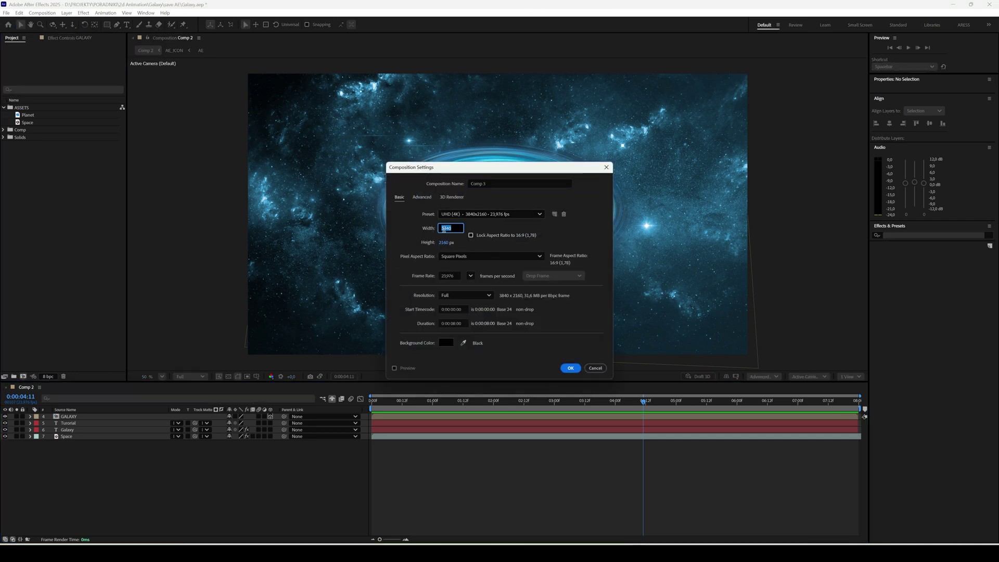
type("2000")
left_click(459, 245)
type("2")
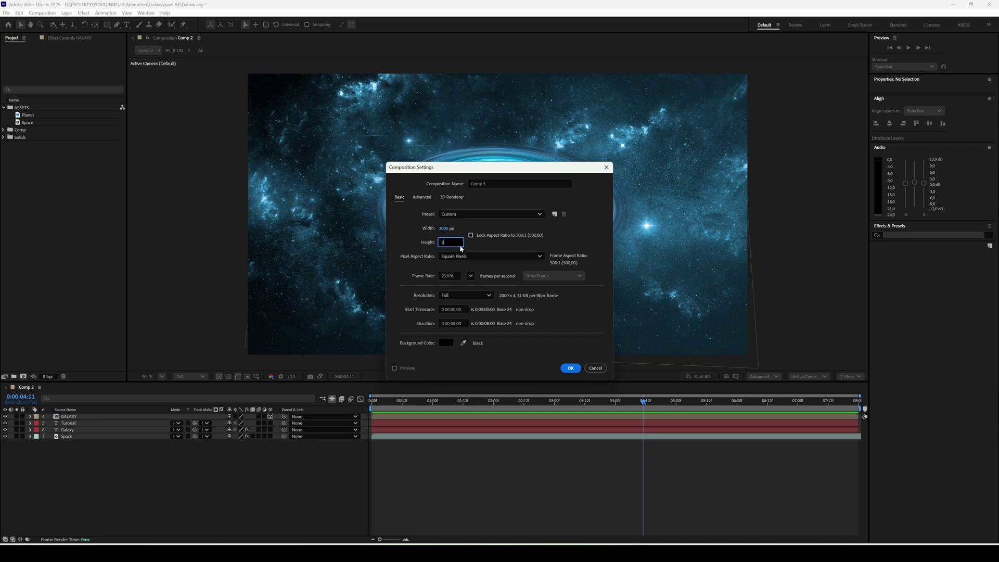
type("000")
left_click(462, 183)
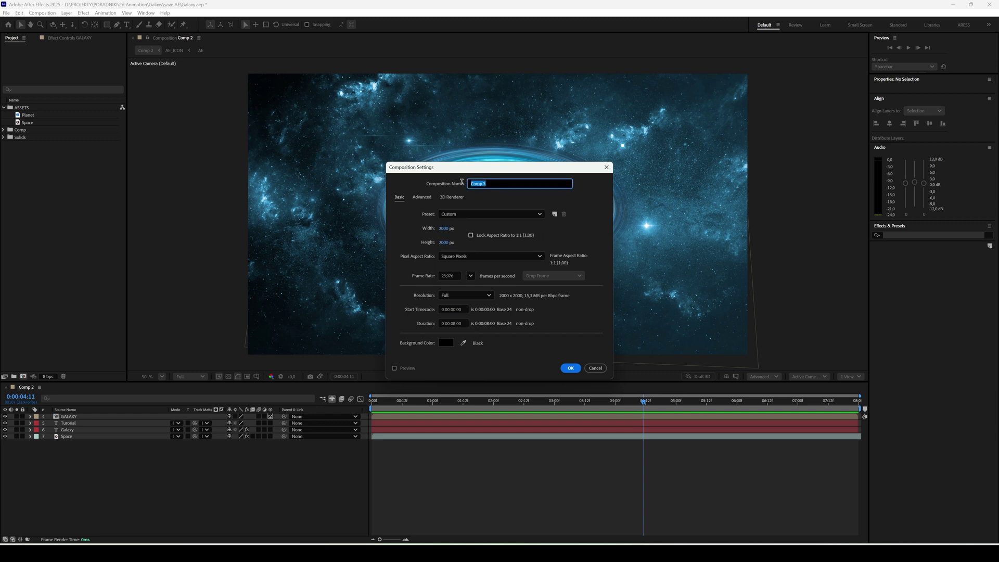
type("Galaxy")
left_click(569, 368)
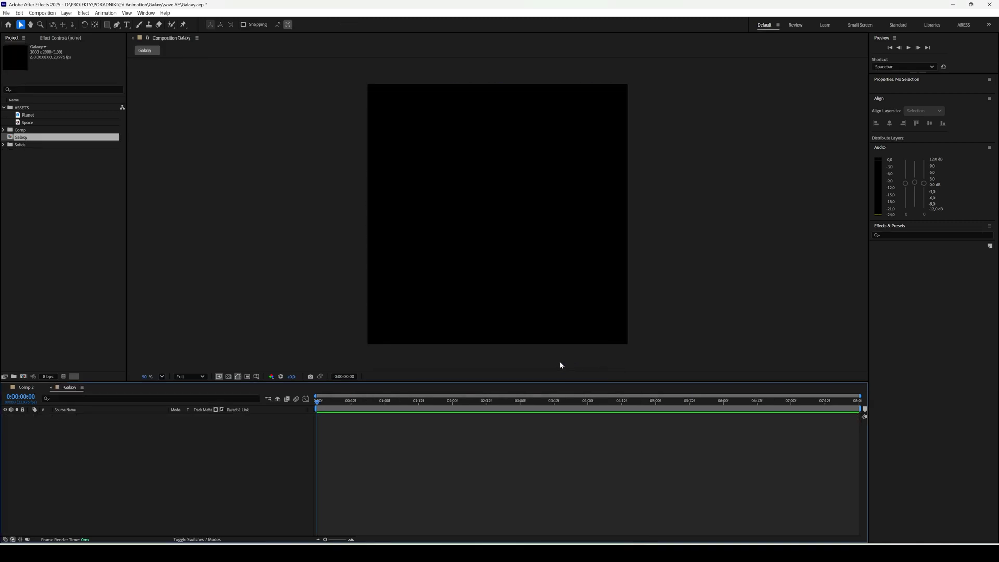
Close Comp 2 and add a full-size black solid, Black Solid 26, to Galaxy.
left_click(6, 387)
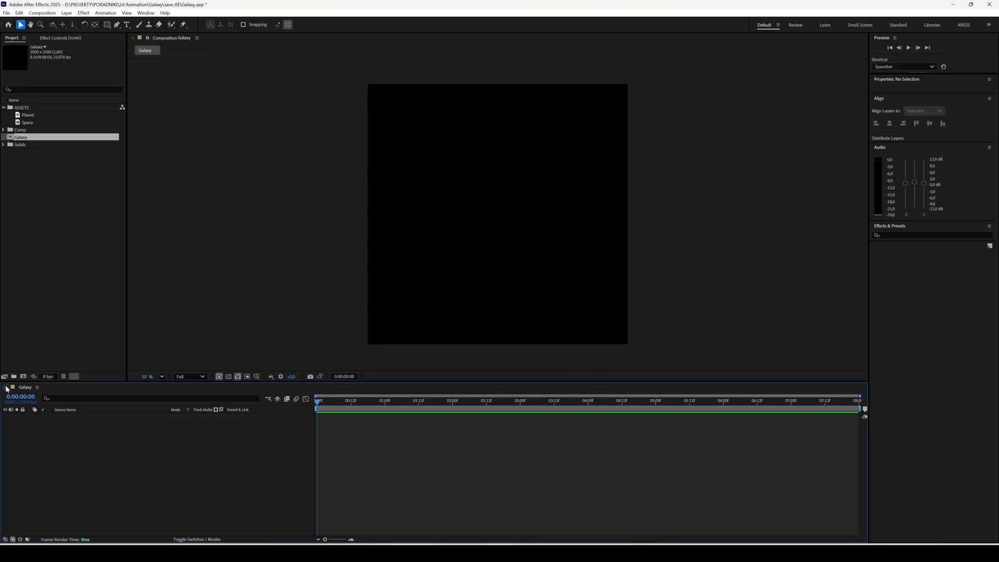
right_click(131, 439)
mouse_move(151, 440)
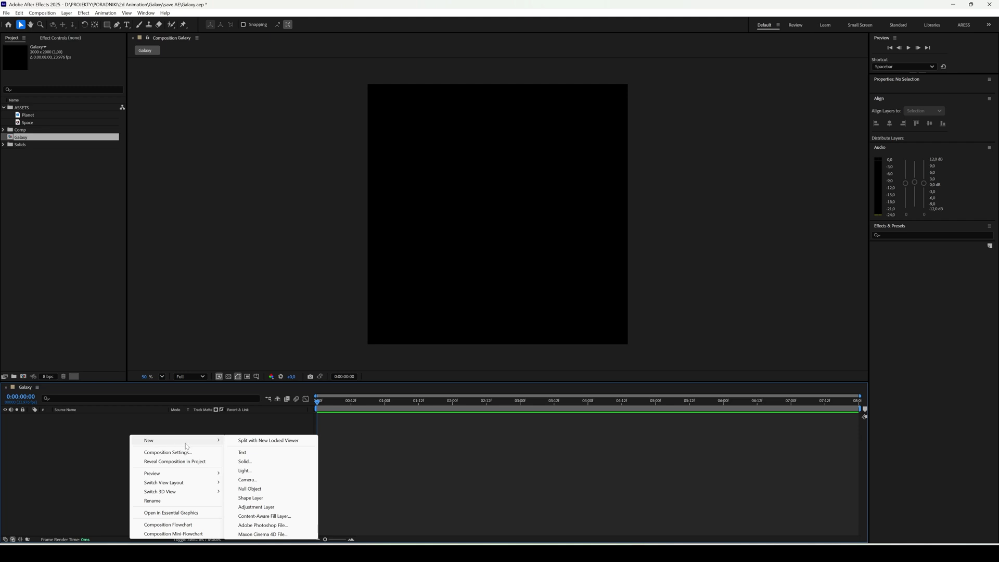
left_click(252, 462)
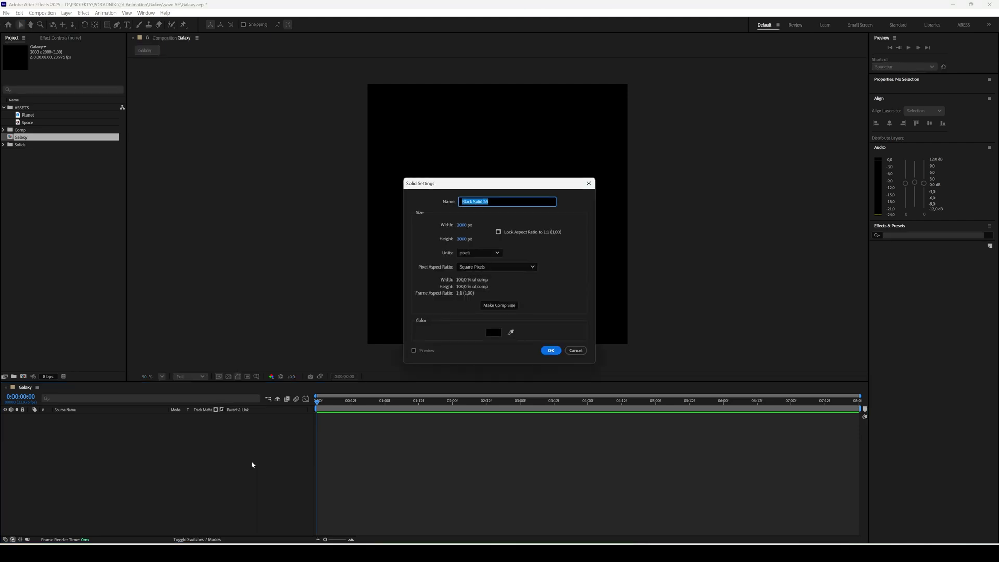
left_click(549, 350)
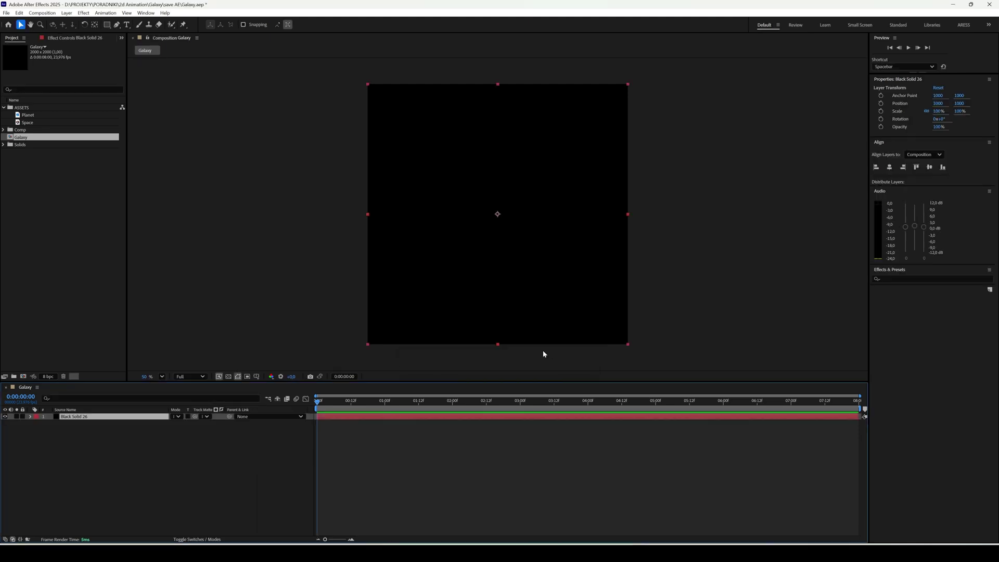
left_click(919, 279)
Apply Fractal Noise to the black solid with Contrast 650 and Brightness -145.
left_click(919, 278)
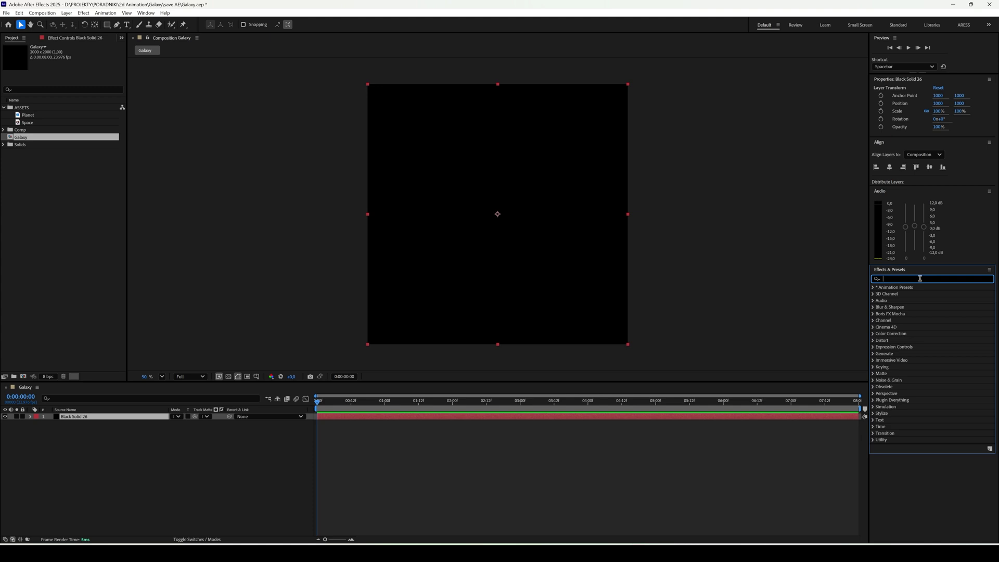
type("fract")
left_click_drag(918, 339, 568, 299)
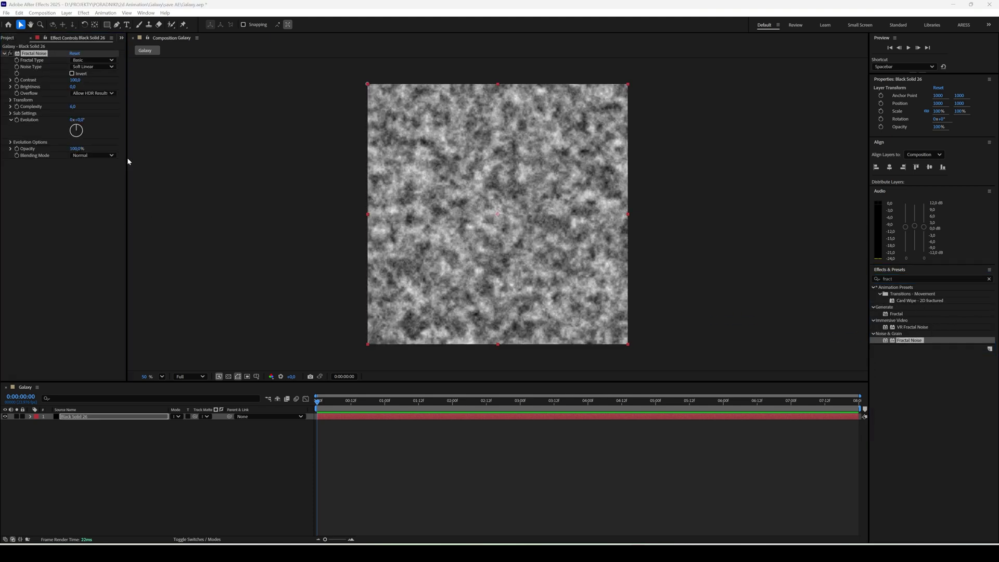
left_click(76, 80)
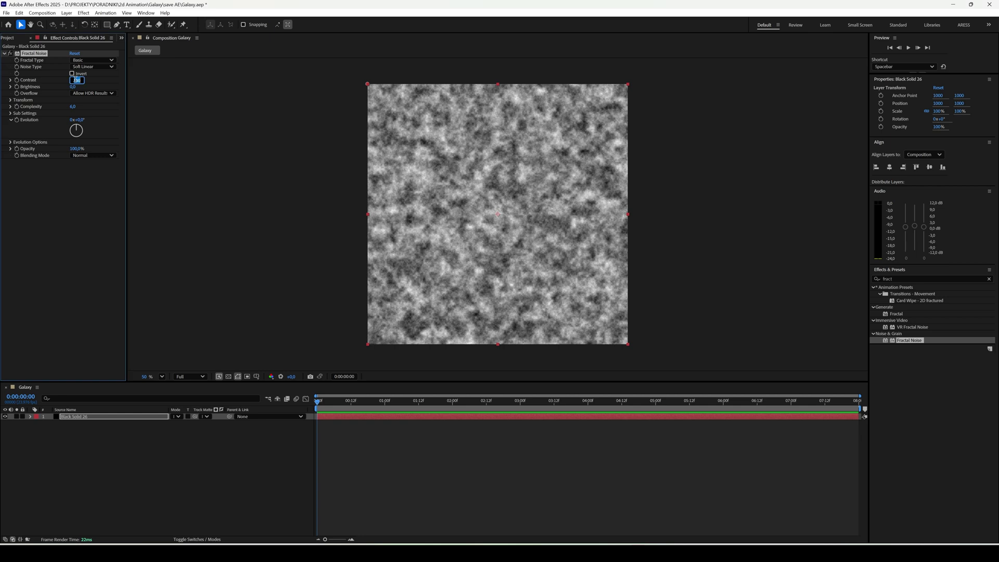
type("650,")
key("Return")
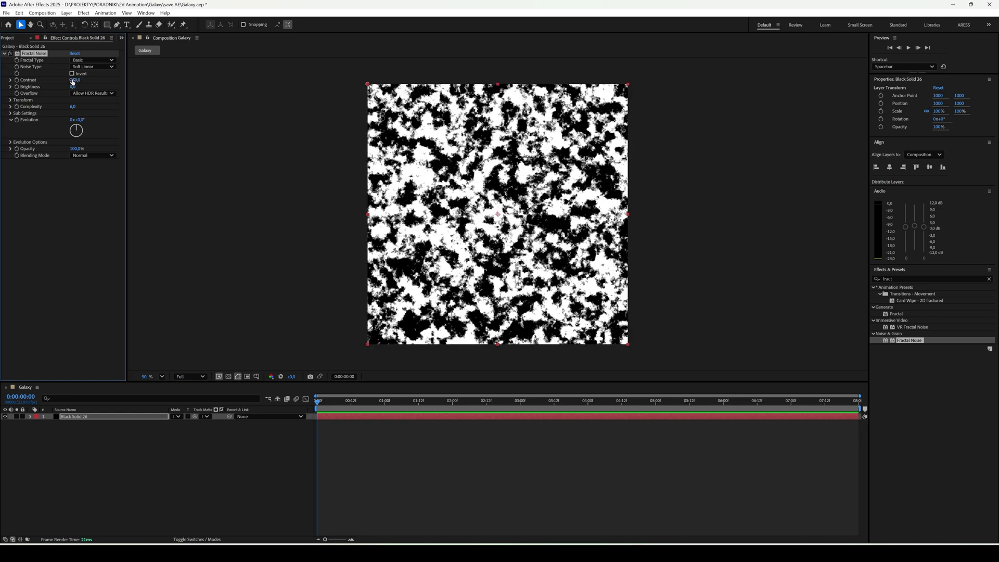
left_click(74, 86)
key("Return")
left_click(884, 278)
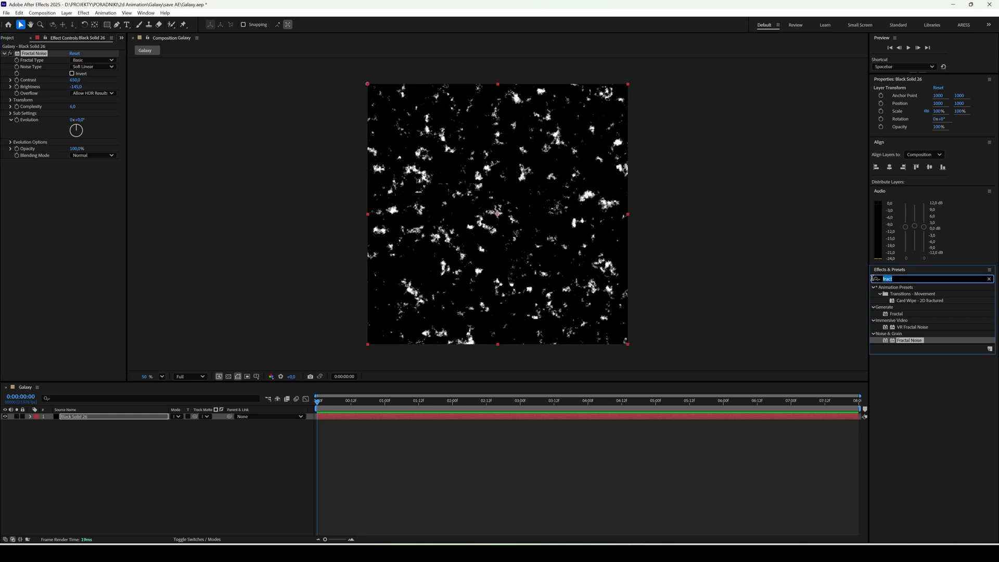
Apply Twirl to the solid with Angle 2x and Twirl Radius 35, then scrub to check.
type("twi")
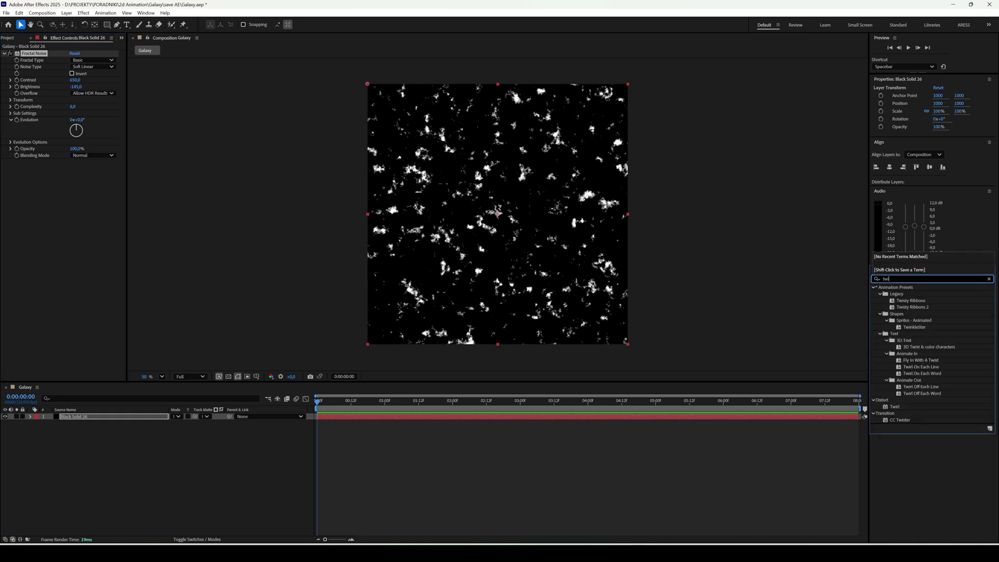
type("rl")
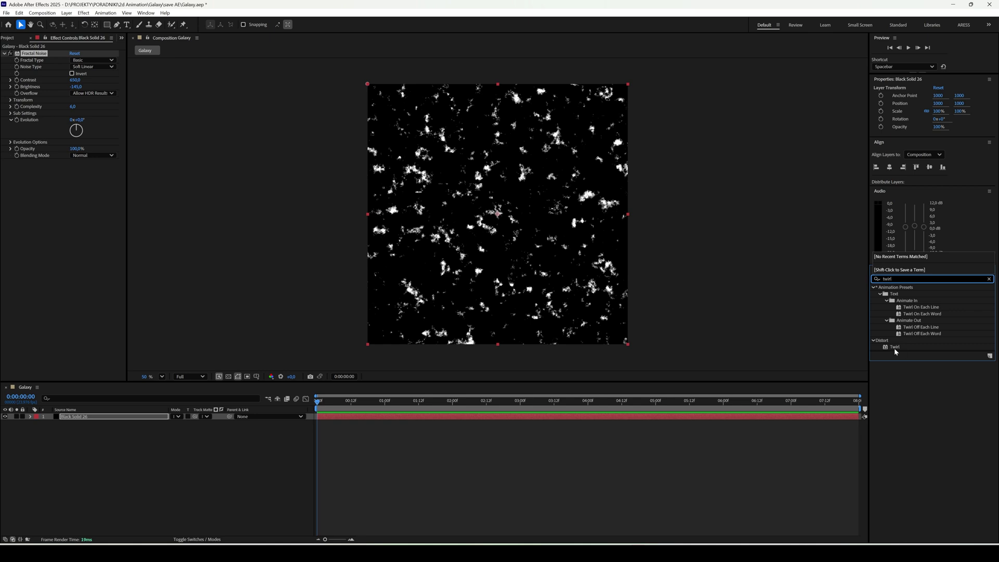
left_click_drag(895, 351, 559, 289)
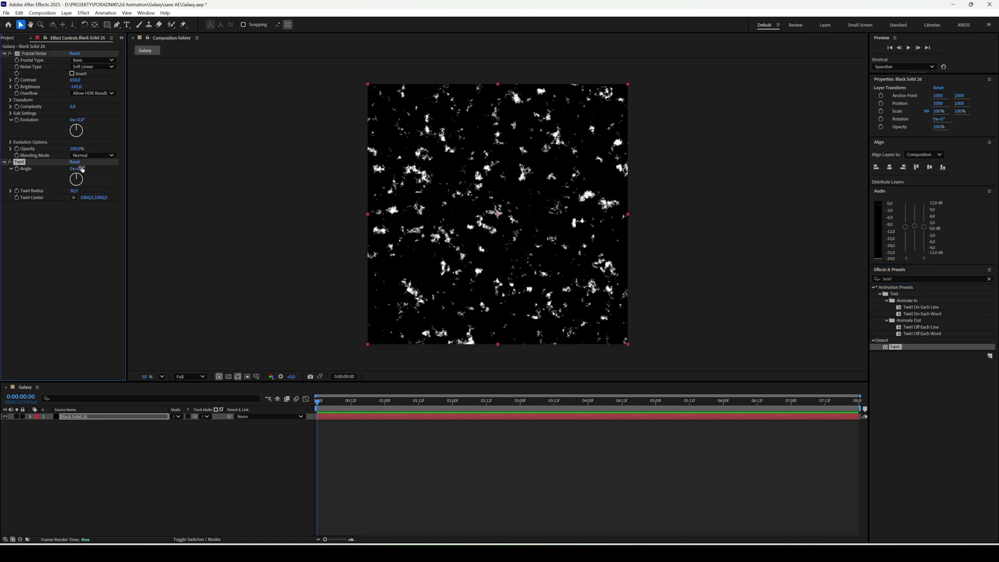
left_click(74, 170)
type("360")
key("Return")
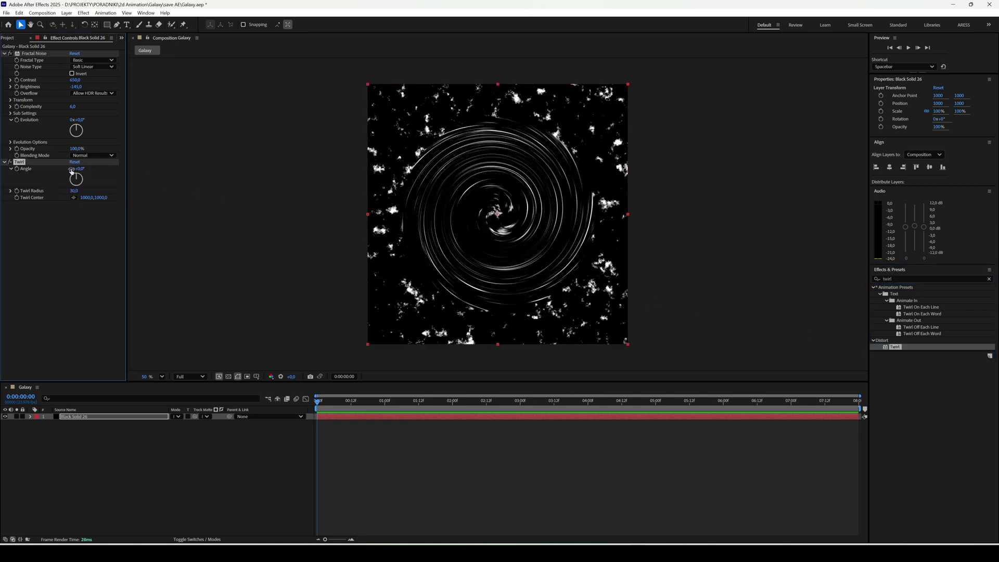
left_click(74, 191)
type("35")
key("Return")
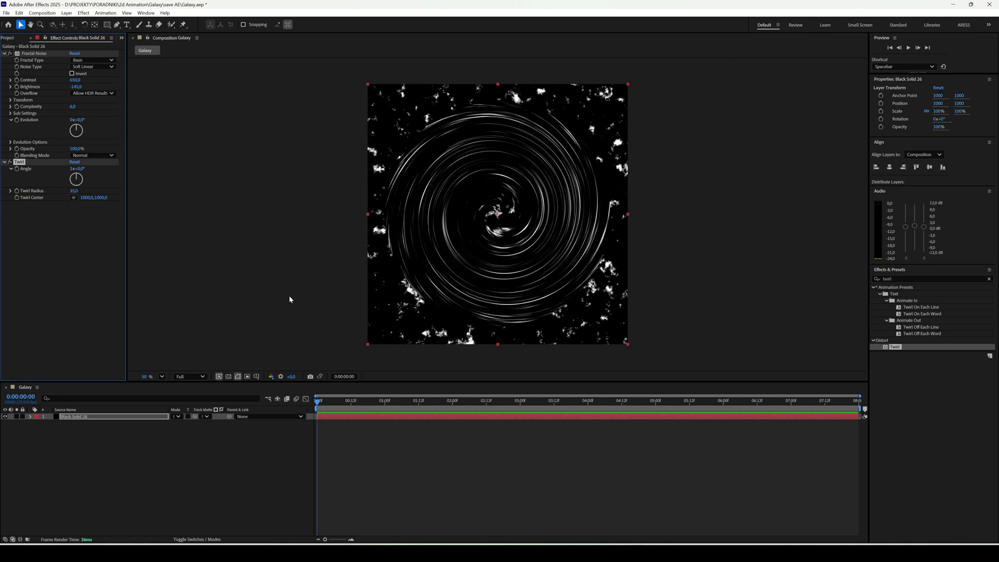
mouse_move(317, 402)
left_mouse_down()
mouse_move(354, 402)
mouse_move(318, 406)
left_mouse_up()
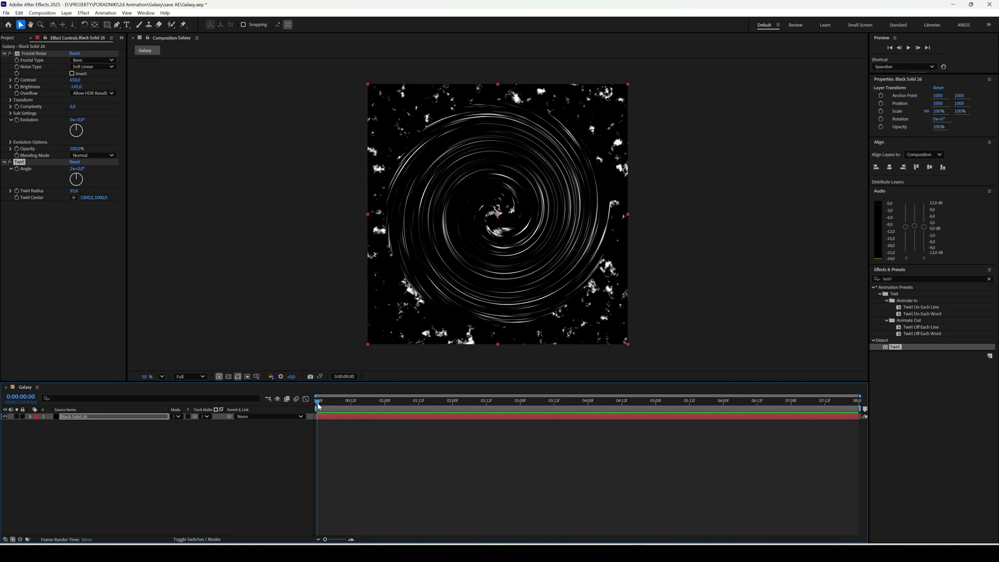
Add the expression 'value + time*100;' to Twirl Angle and preview the spinning spiral.
left_click(17, 169, "alt")
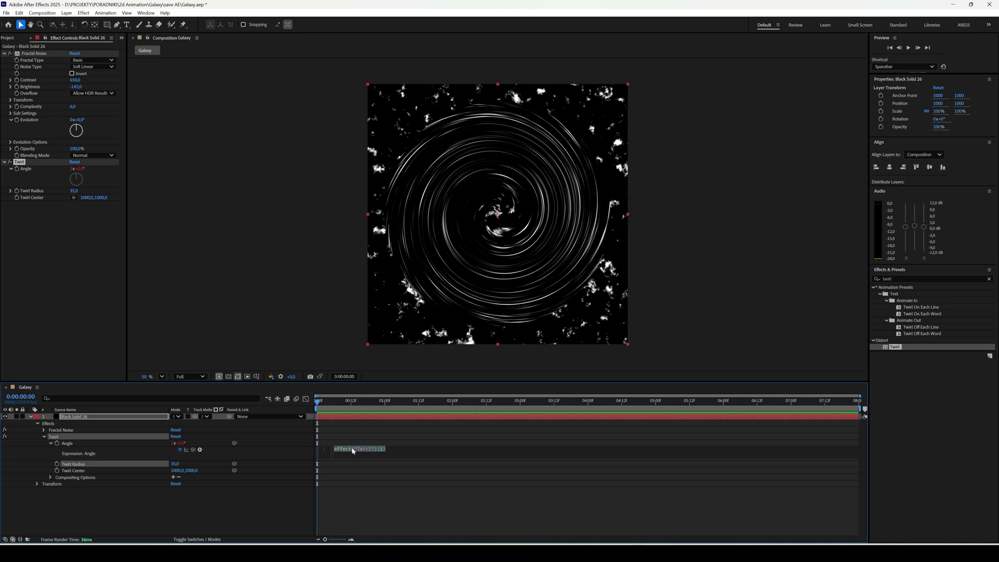
type("va")
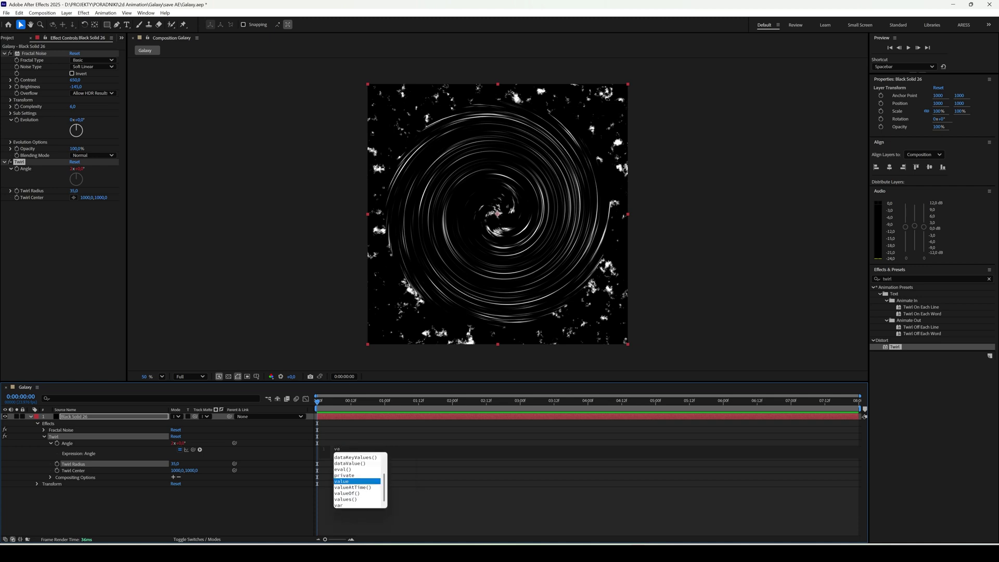
key("Return")
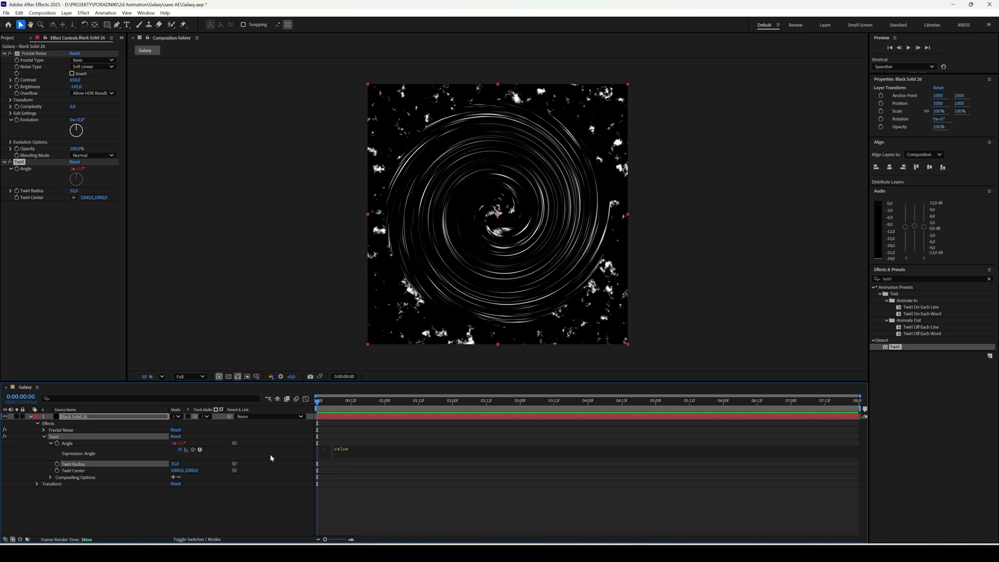
type("+ ti")
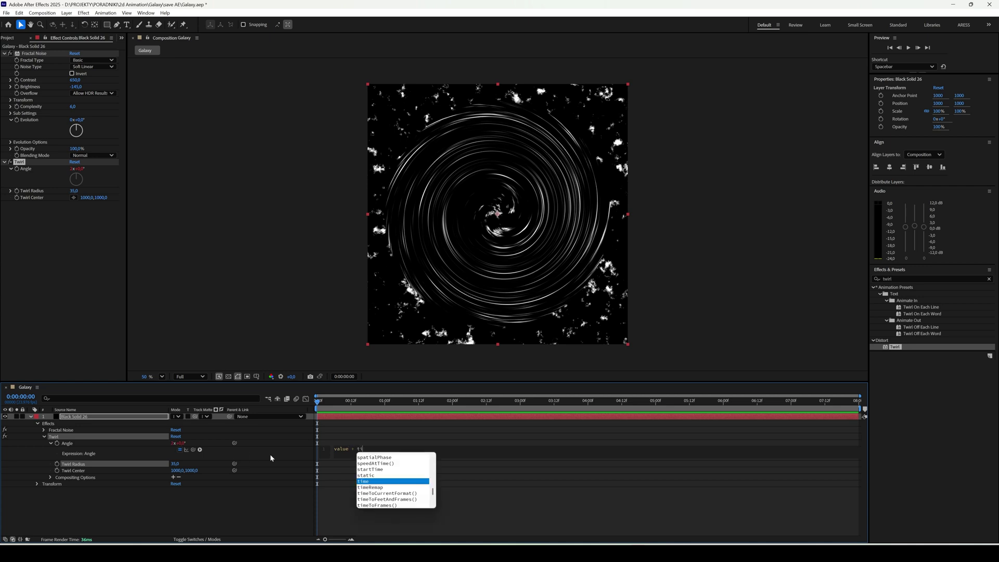
type("me*100;")
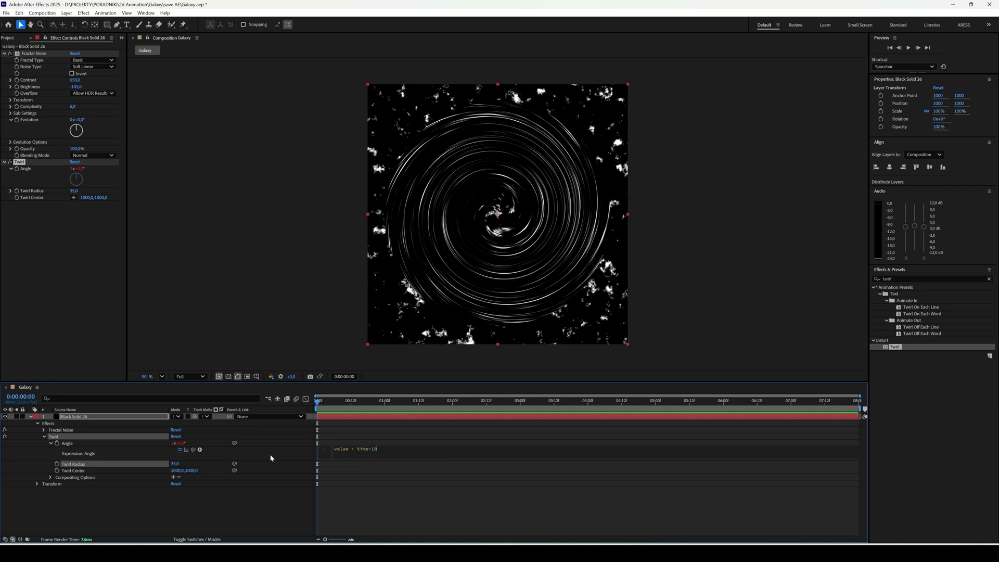
left_click(287, 494)
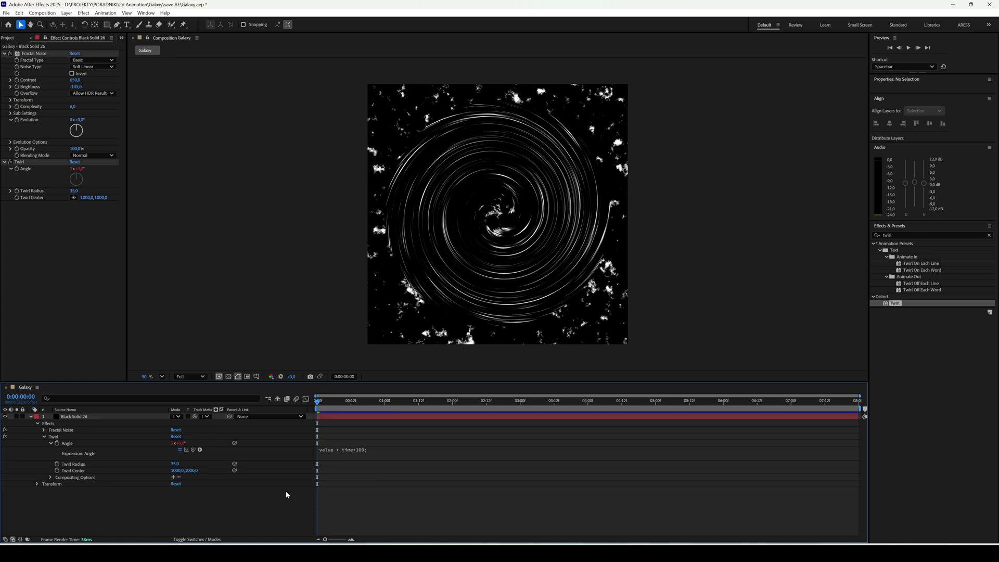
key("space")
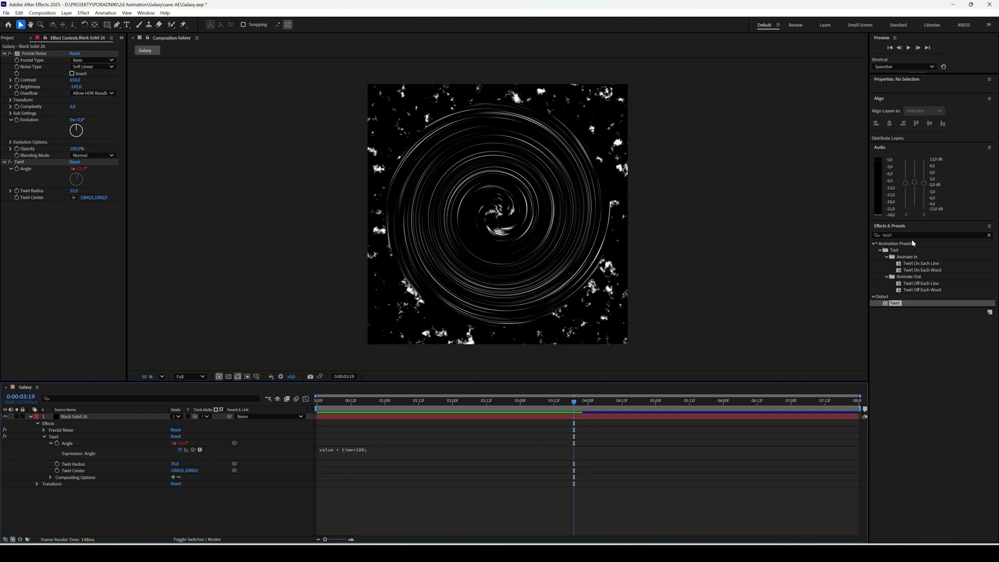
left_click(894, 235)
Apply Tritone to the solid and set its midtones to a blue hue.
type("tr")
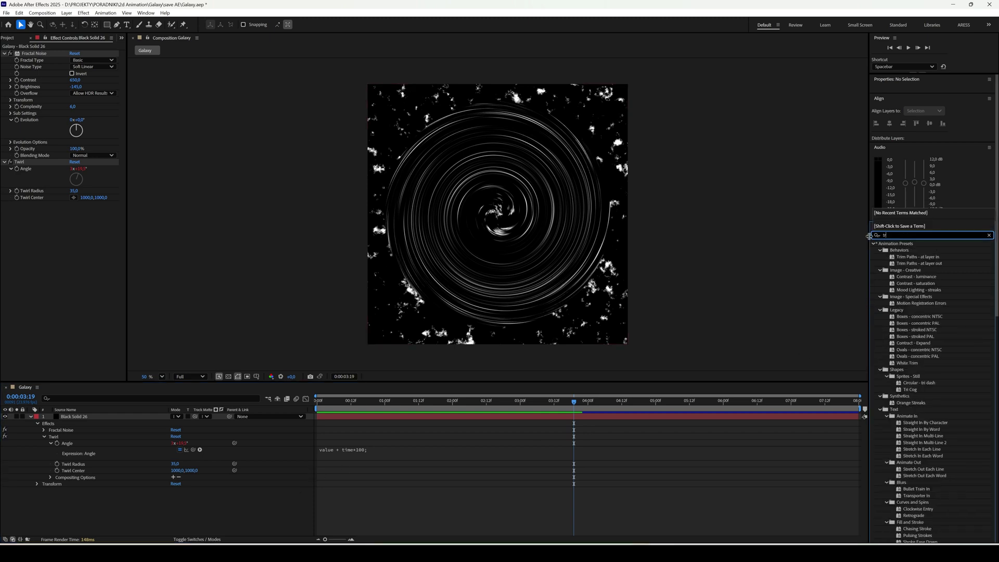
type("ito")
left_click_drag(896, 253, 641, 287)
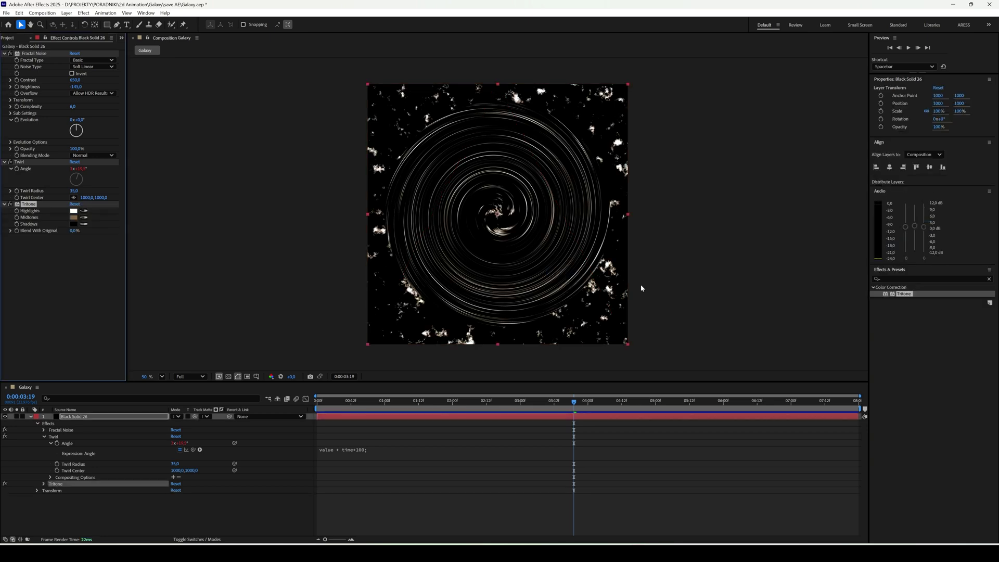
left_click(74, 218)
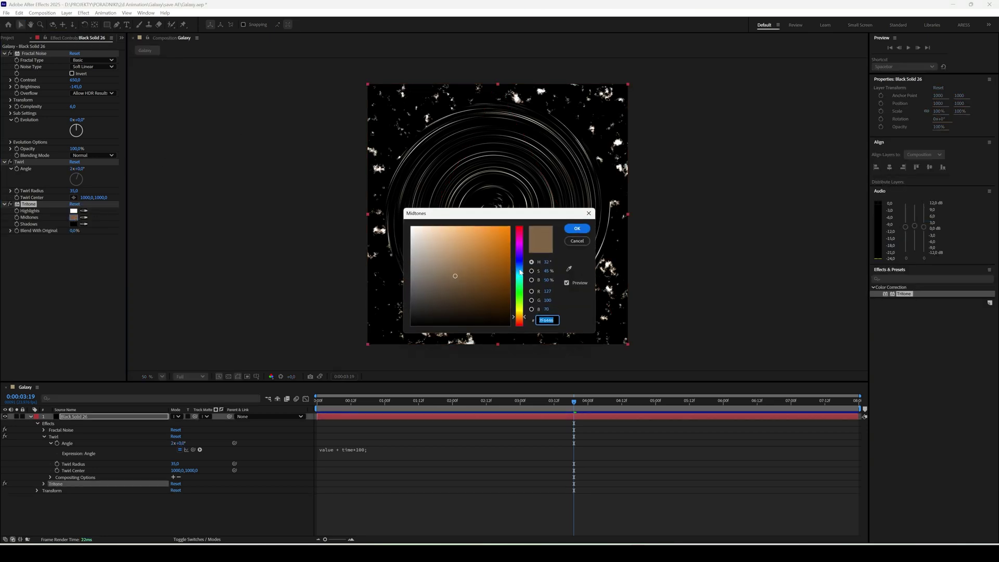
left_click(520, 272)
left_click_drag(507, 219, 399, 246)
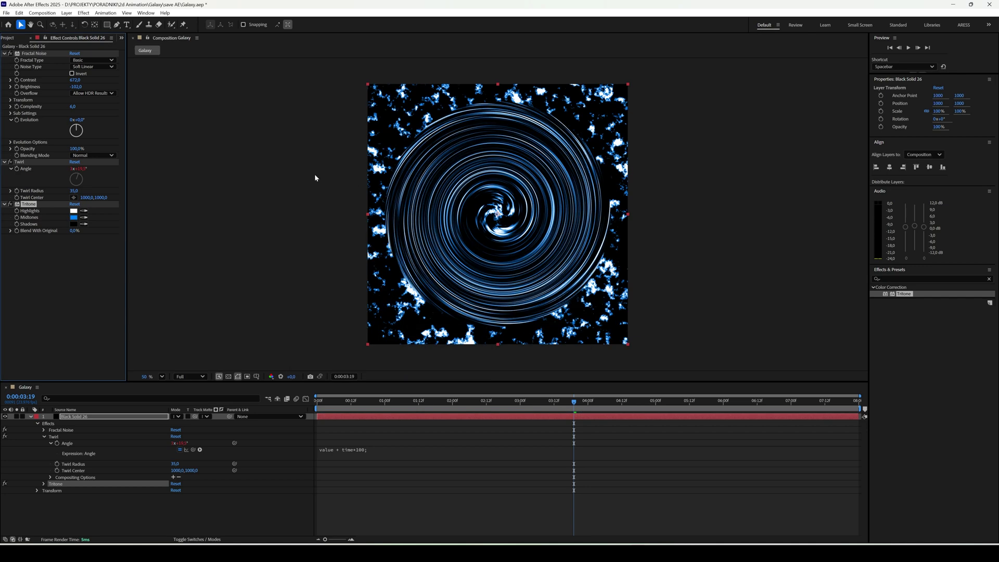
left_click_drag(107, 25, 130, 42)
Draw elliptical Mask 1 over the swirl with 150 px feather and -100 px expansion.
left_click(497, 214)
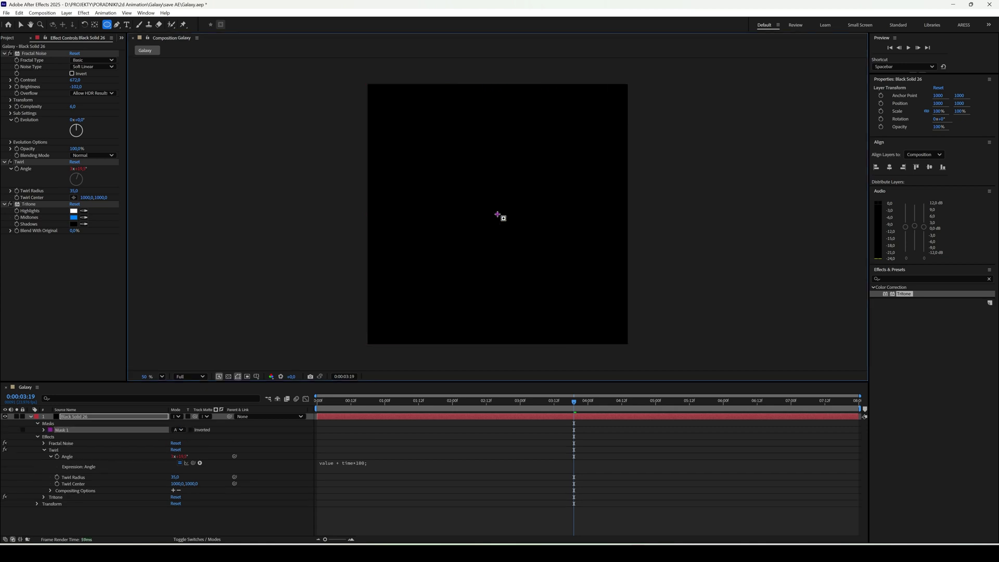
left_click_drag(497, 215, 572, 314)
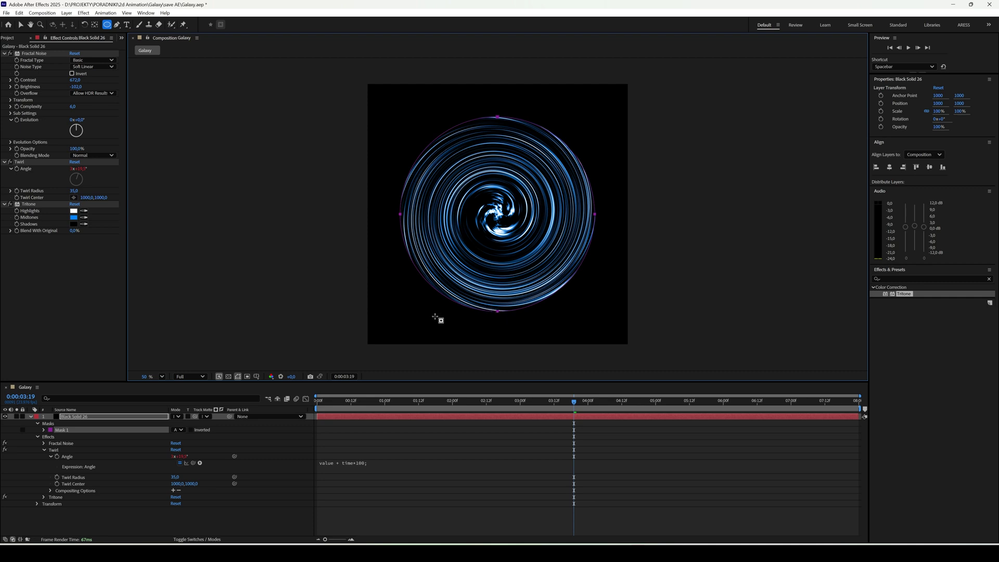
left_click(44, 430)
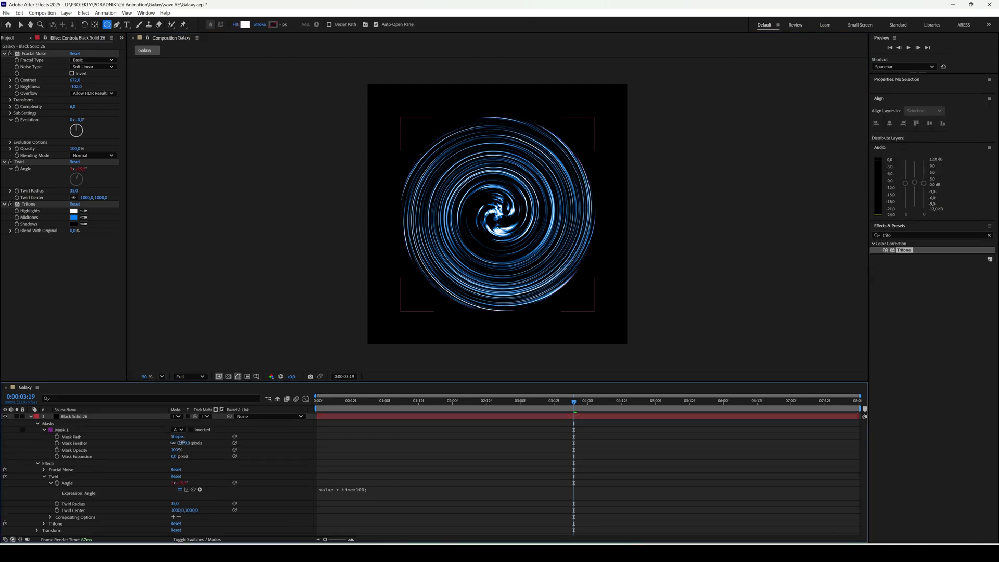
left_click(182, 443)
type("150")
key("Return")
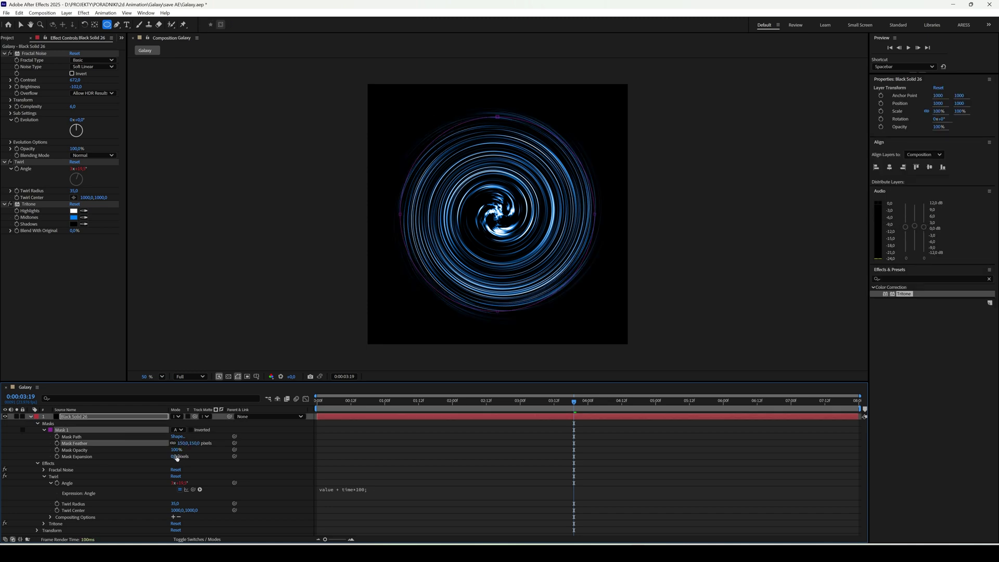
left_click(177, 457)
type("-100")
key("Return")
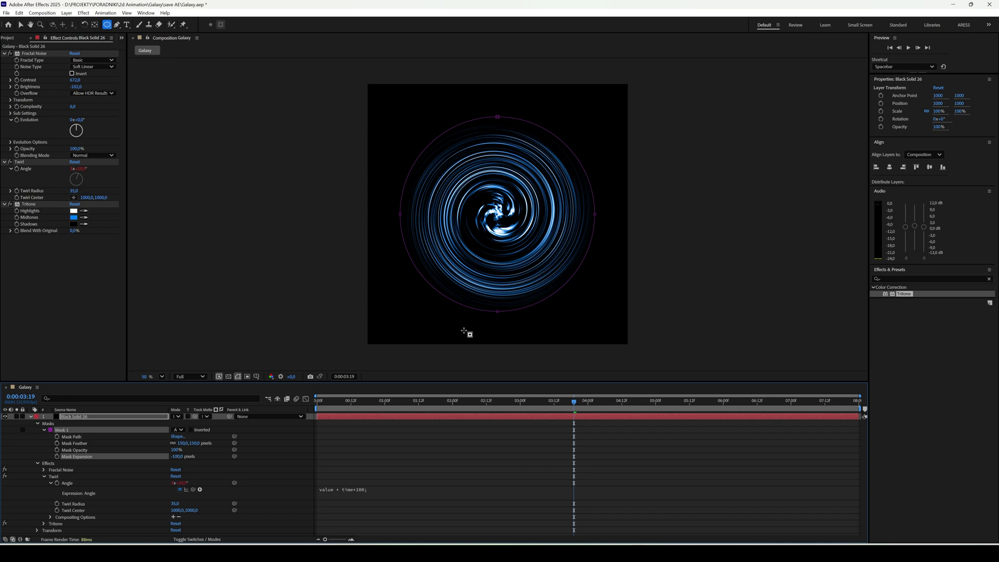
Free-transform Mask 1 to scale it up around the swirl.
key("v")
left_click(497, 311)
double_click(497, 312)
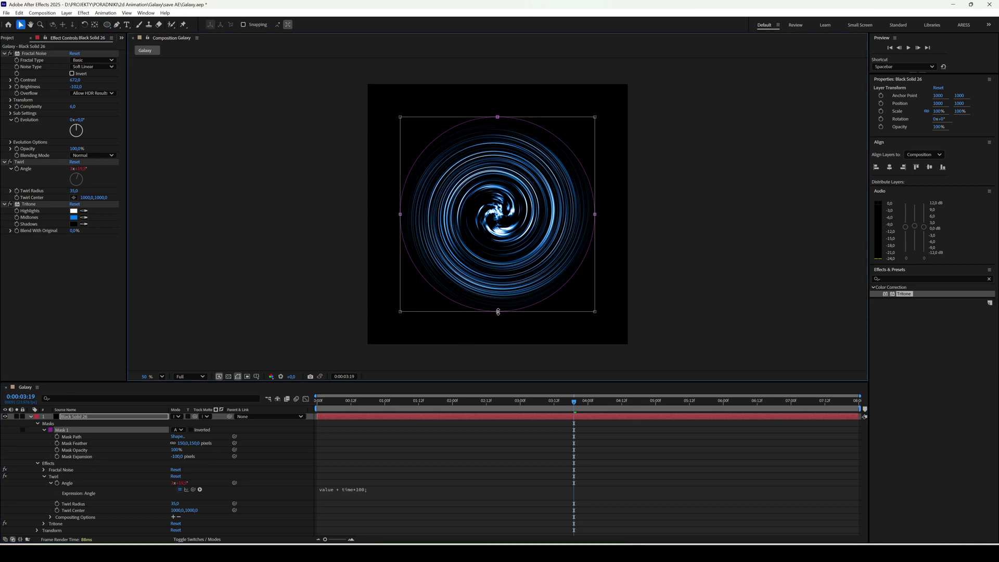
left_click_drag(400, 313, 388, 324)
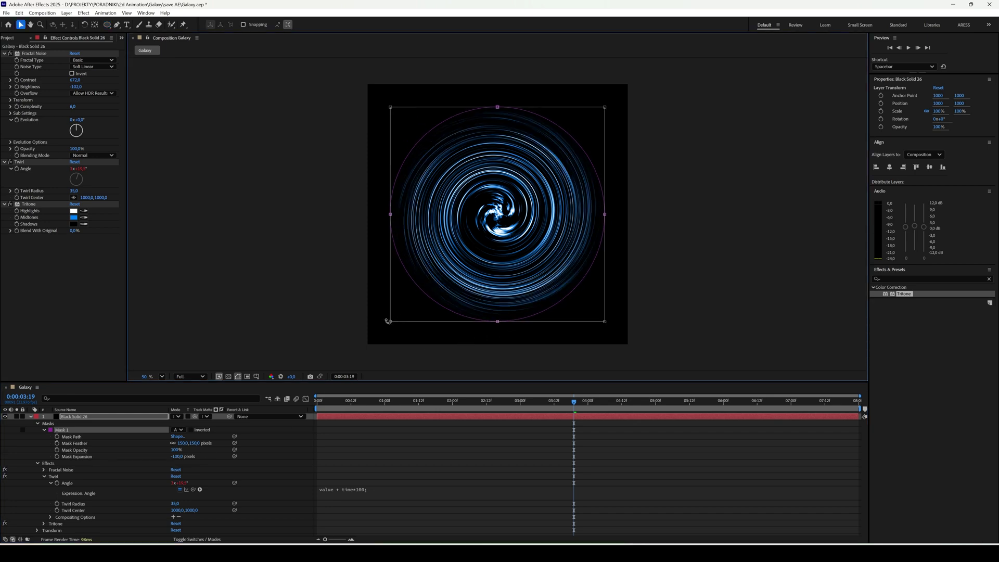
left_click(312, 234)
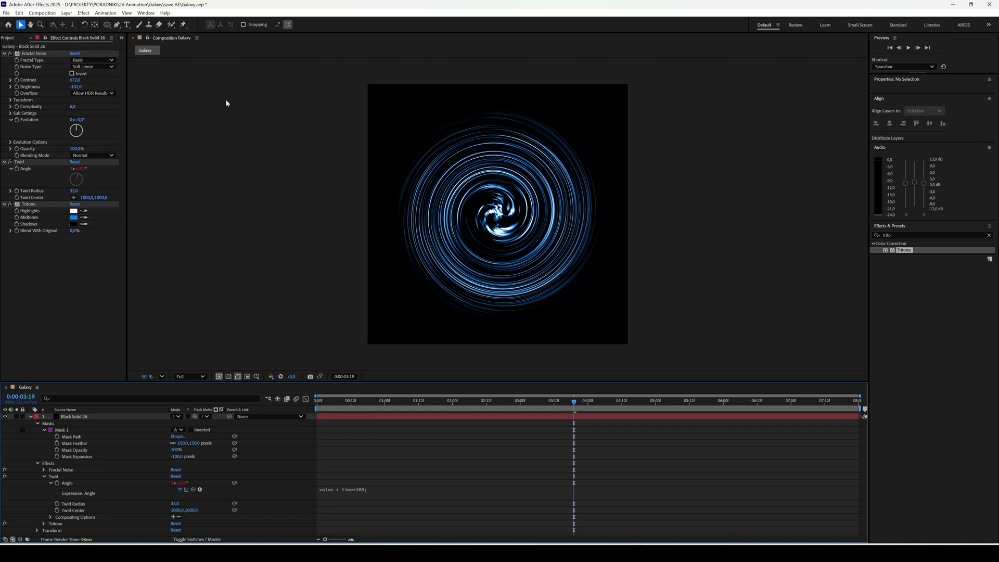
Draw a small centred ellipse Mask 2 set to Subtract, 150 px feather, 34 px expansion.
left_click(110, 25)
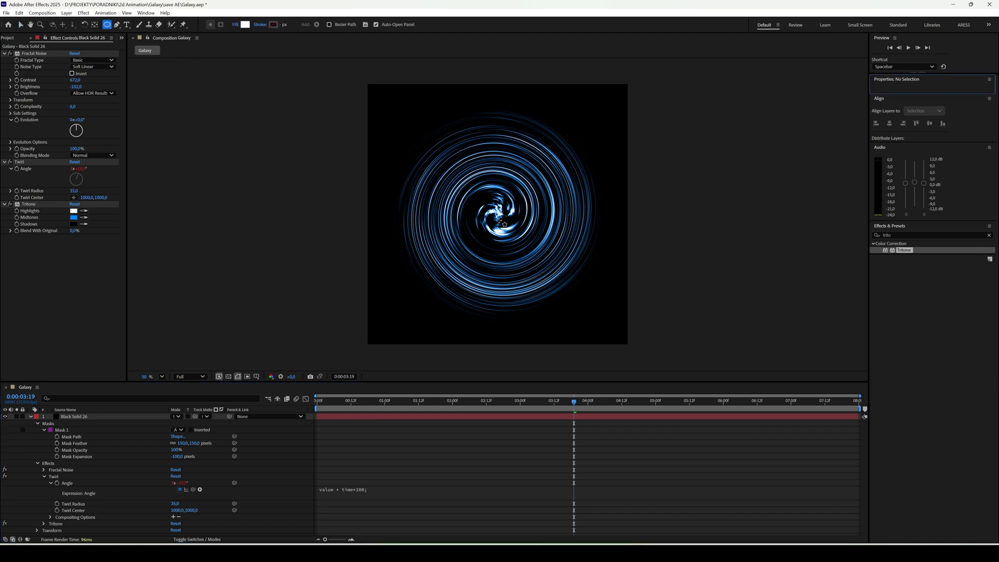
left_click(98, 417)
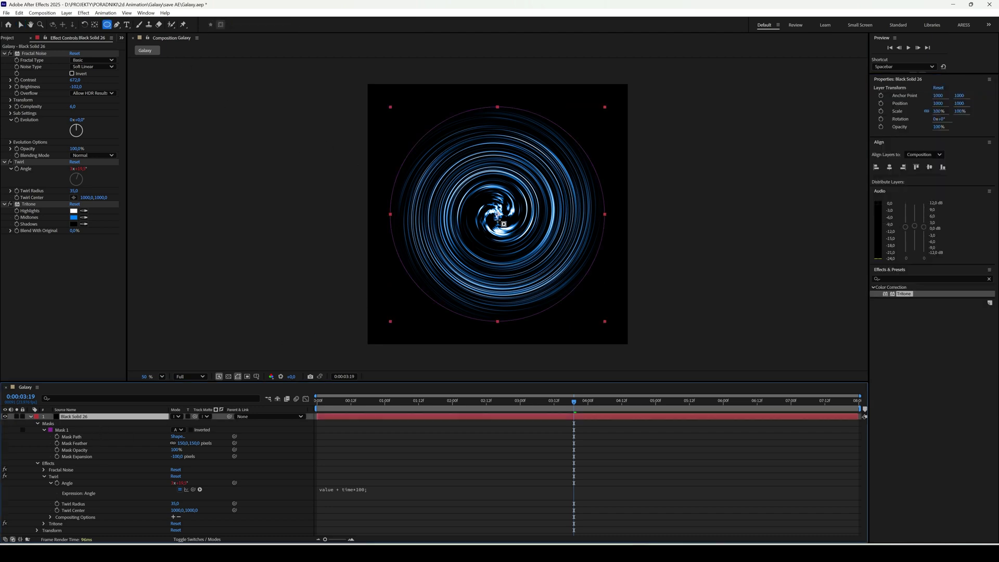
left_click_drag(500, 217, 531, 248)
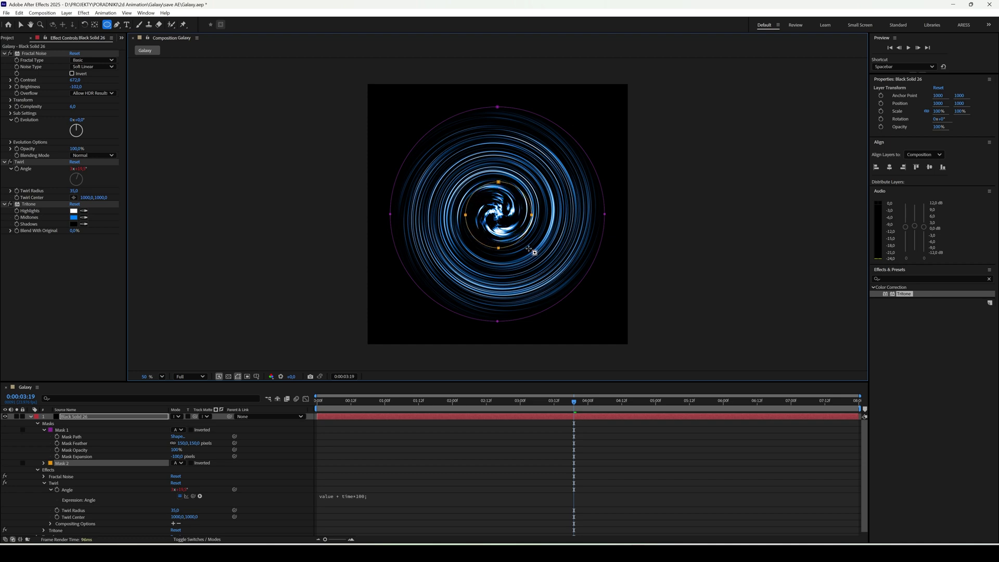
left_click(177, 462)
left_click(191, 489)
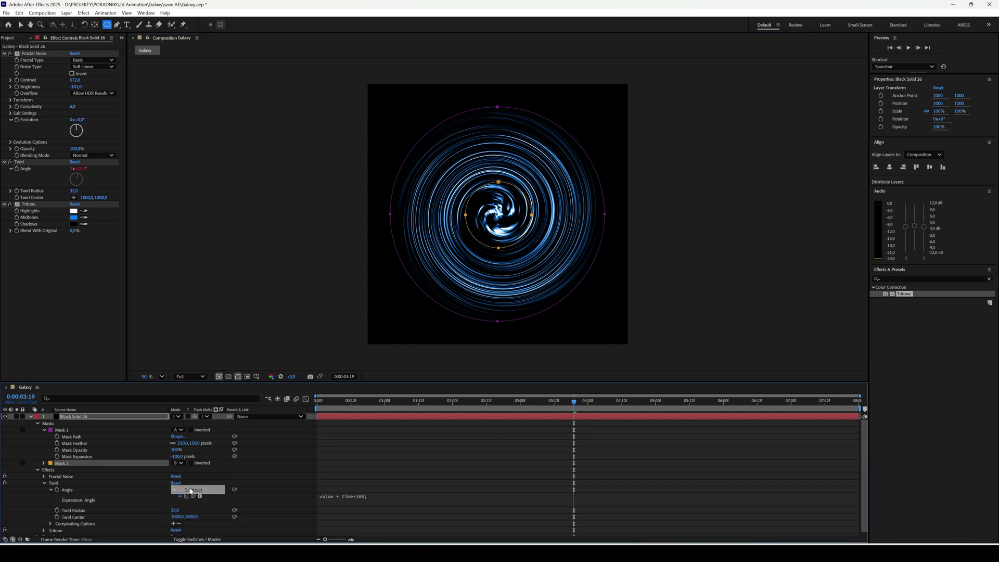
left_click(43, 463)
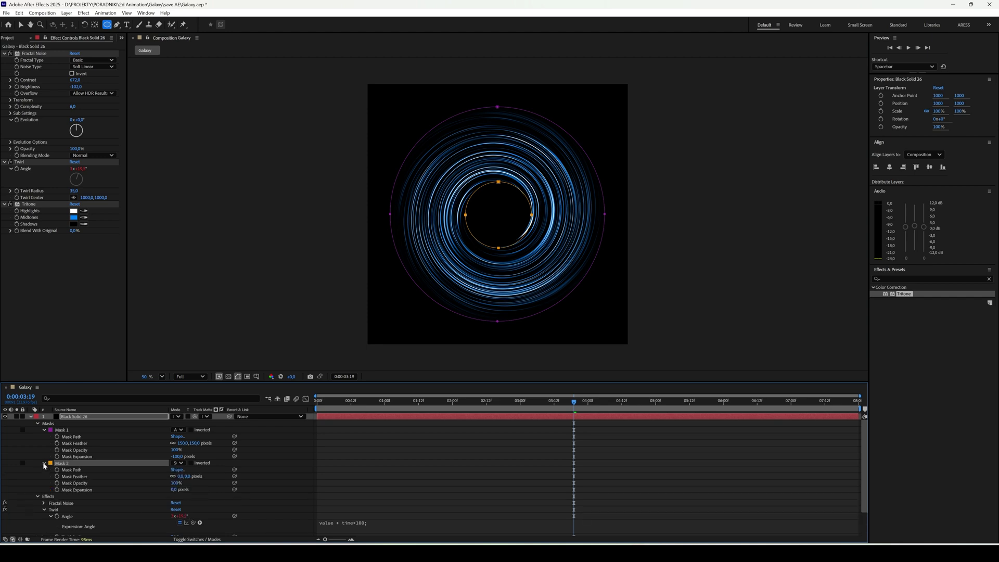
left_click(180, 476)
type("150")
key("Return")
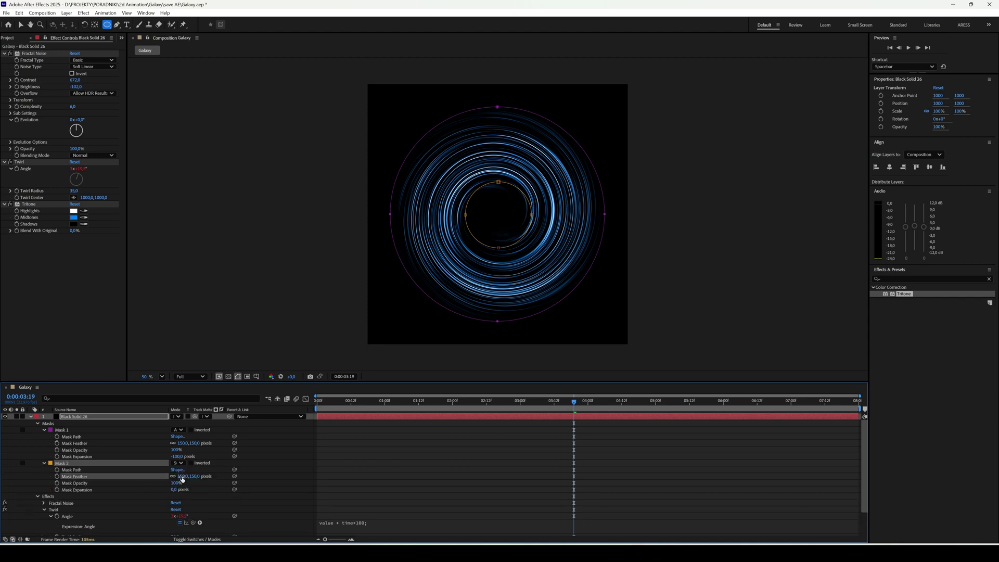
left_click_drag(174, 490, 189, 492)
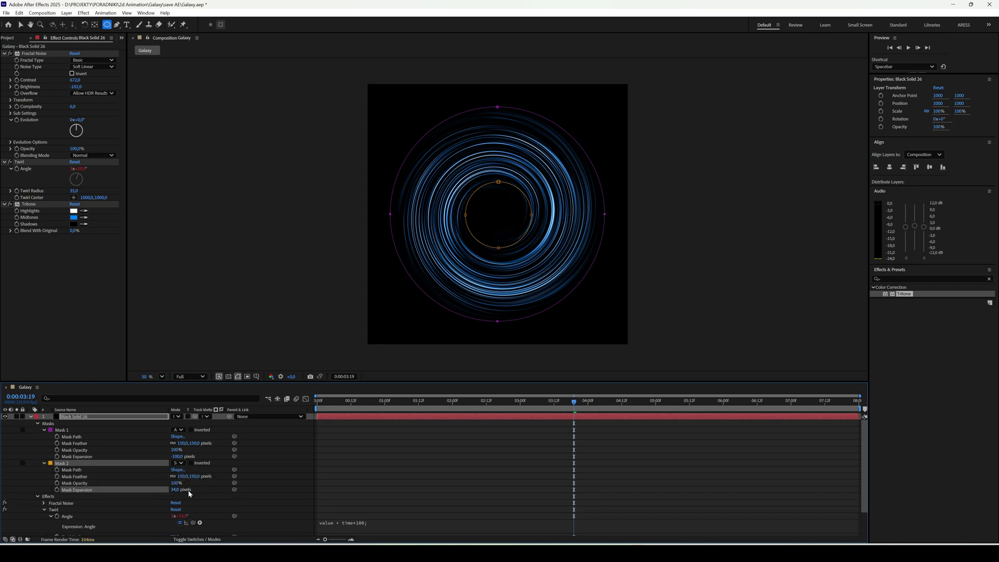
Preview the animation from the start, then duplicate the swirl layer.
key("Home")
key("space")
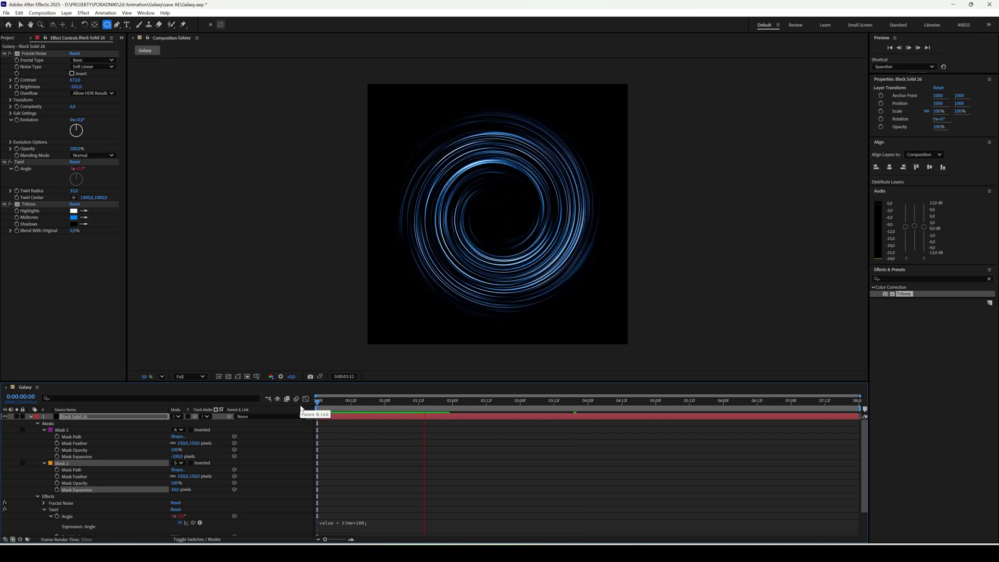
key("space")
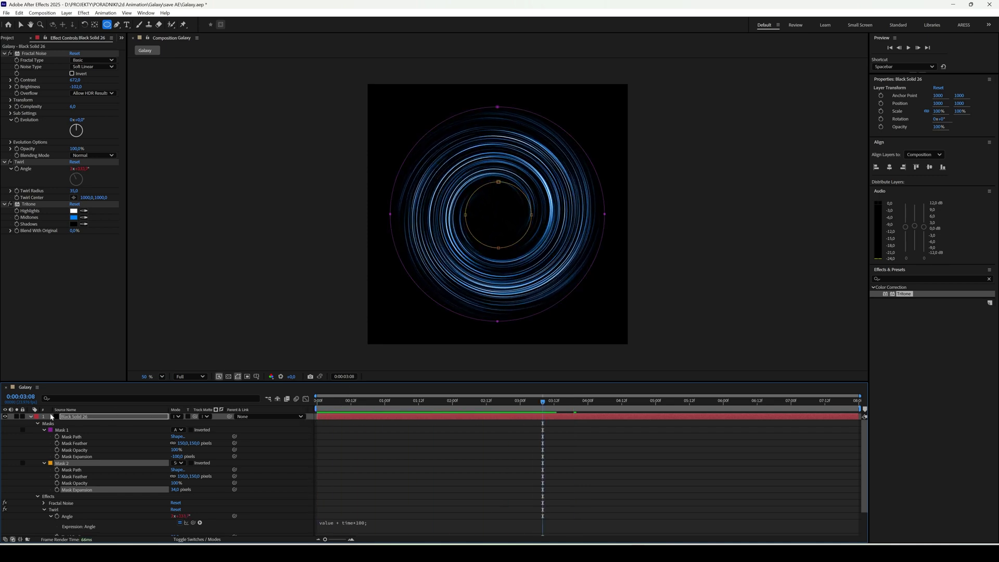
left_click(30, 416)
left_click(75, 416)
key("ctrl+d")
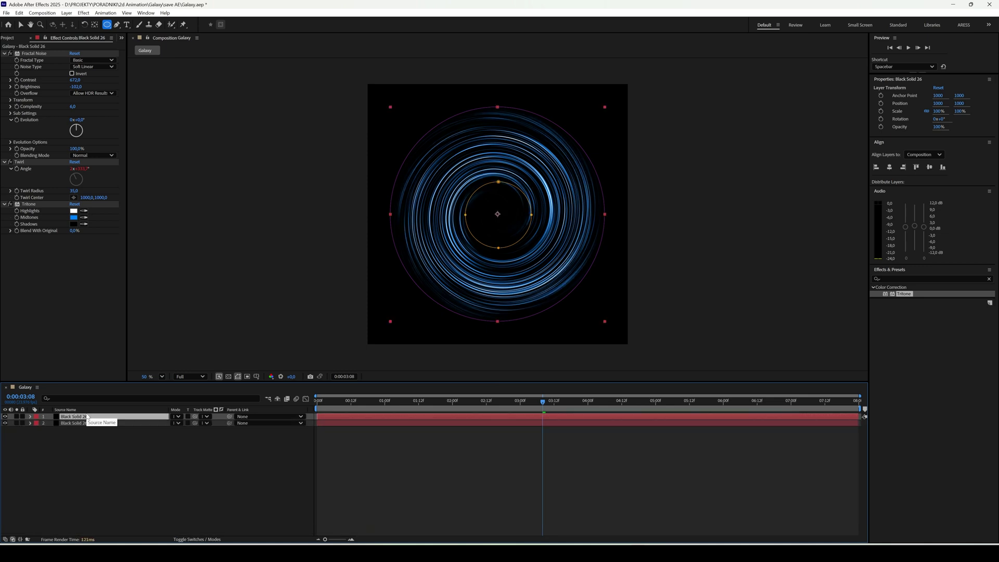
On the soloed copy, set Fractal Noise Brightness to -150 and Tritone midtones to light blue D2E6F8.
left_click(76, 86)
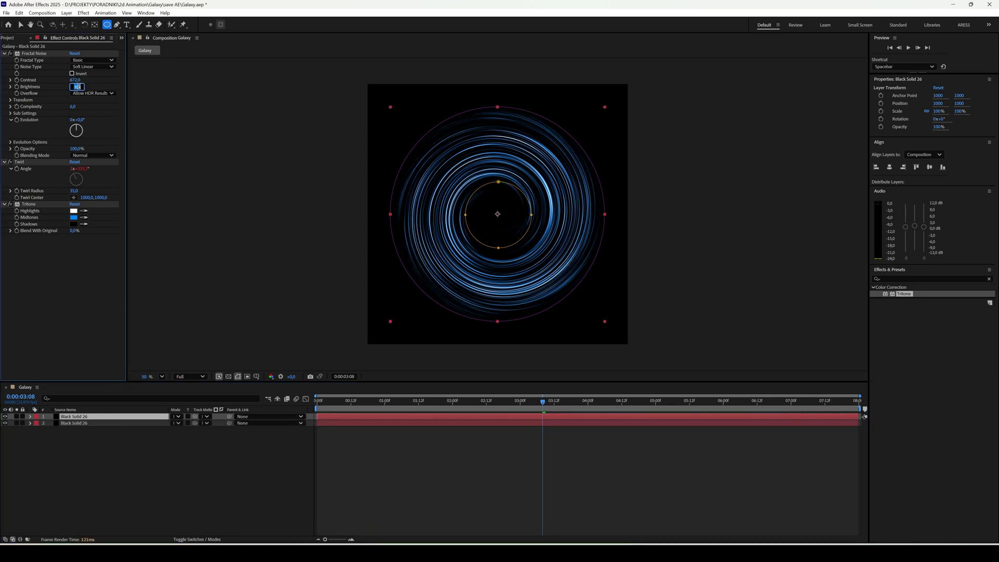
left_click(16, 417)
left_click(77, 87)
type("--150")
key("Return")
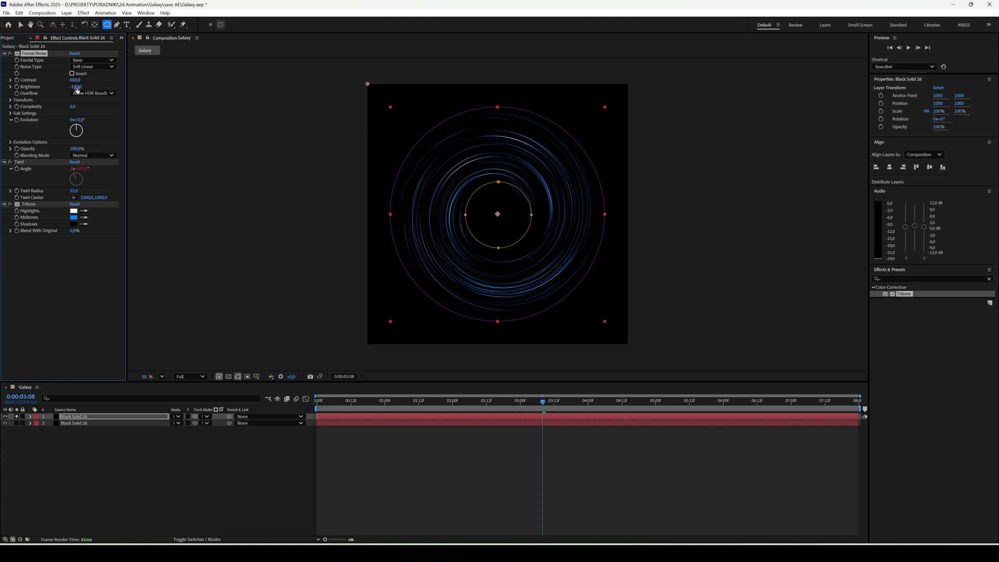
left_click(73, 217)
left_click(425, 228)
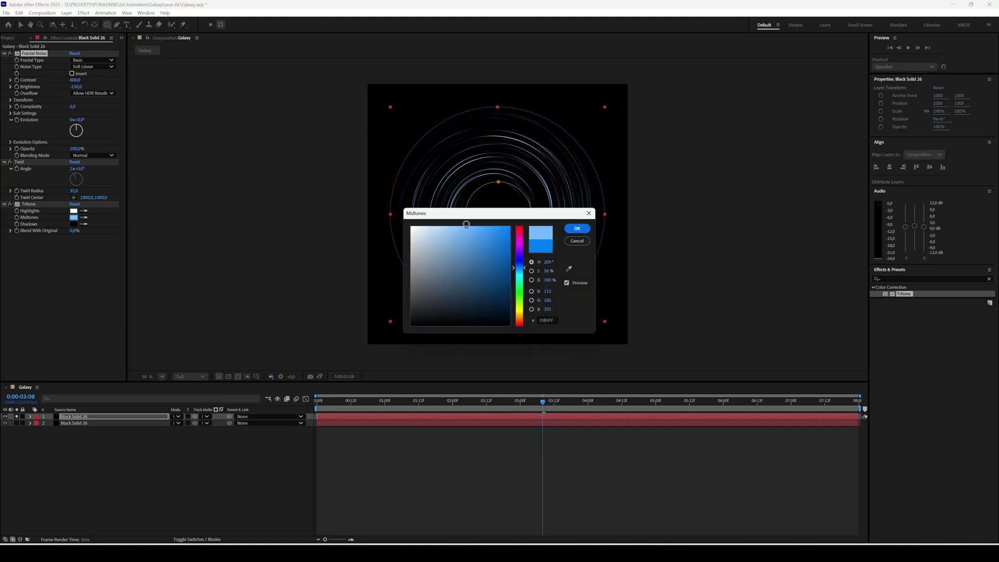
left_click(577, 227)
left_click(16, 423)
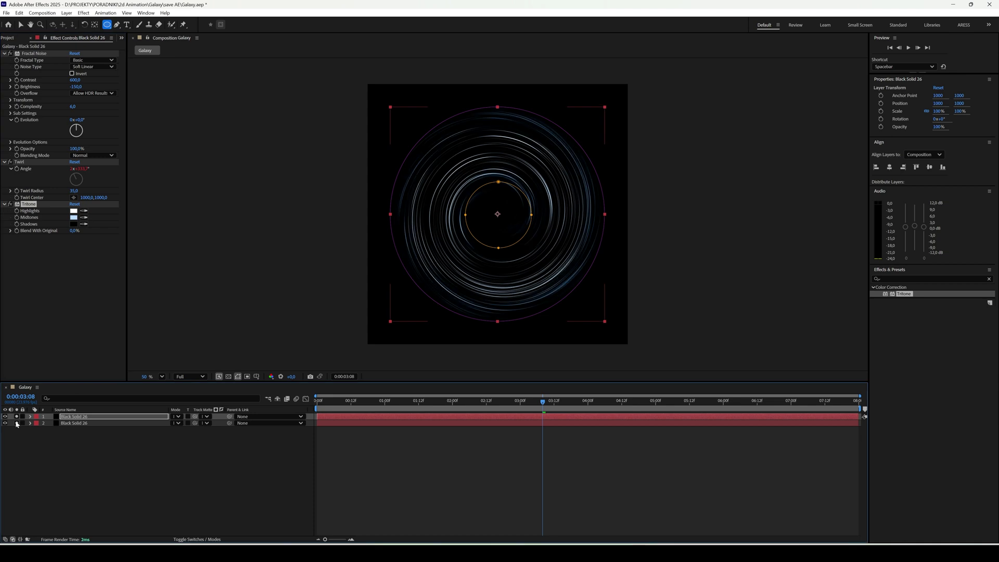
Offset the top swirl layer's Twirl Angle by 60° and preview the result.
key("Home")
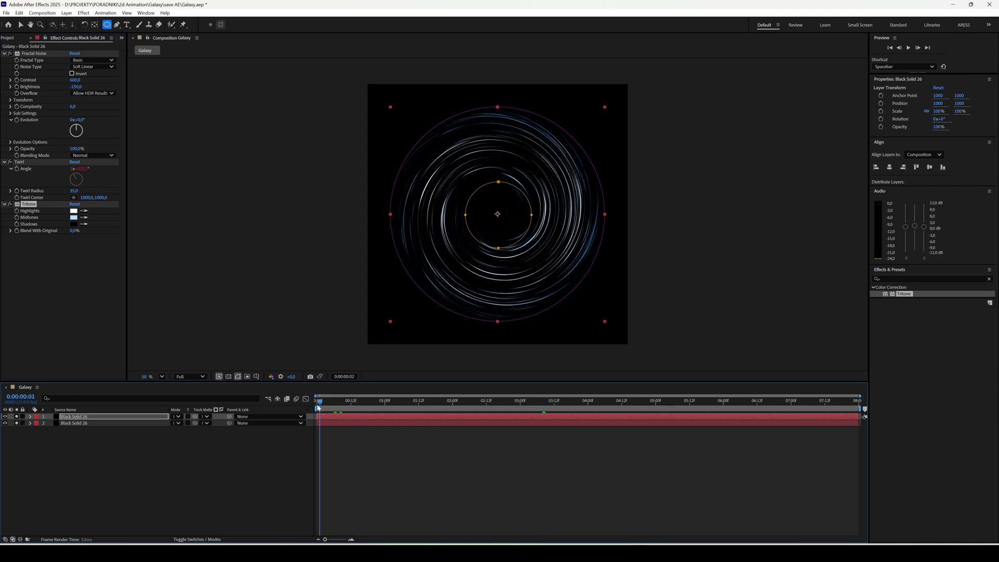
left_click(80, 169)
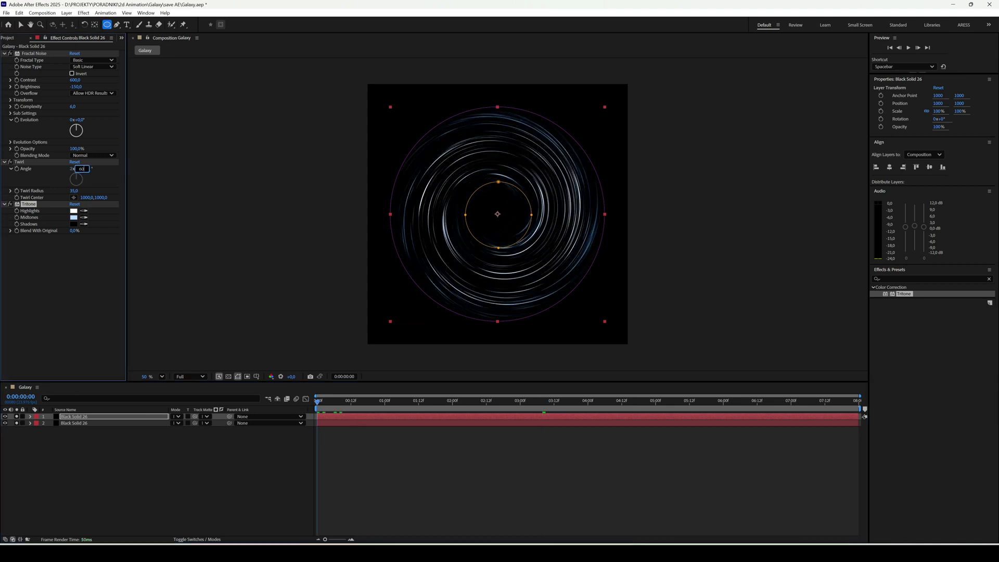
type("60")
key("Return")
left_click(245, 456)
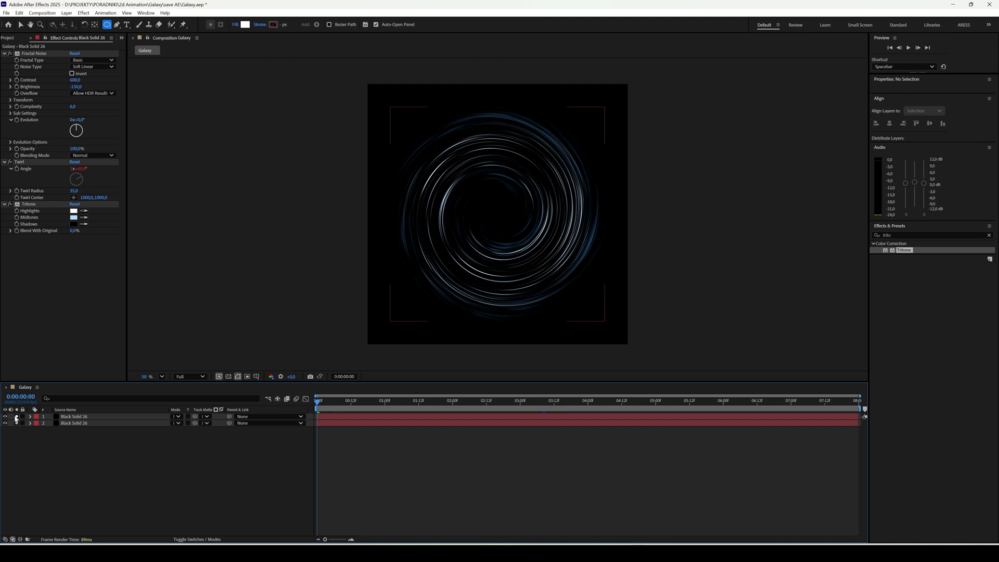
key("space")
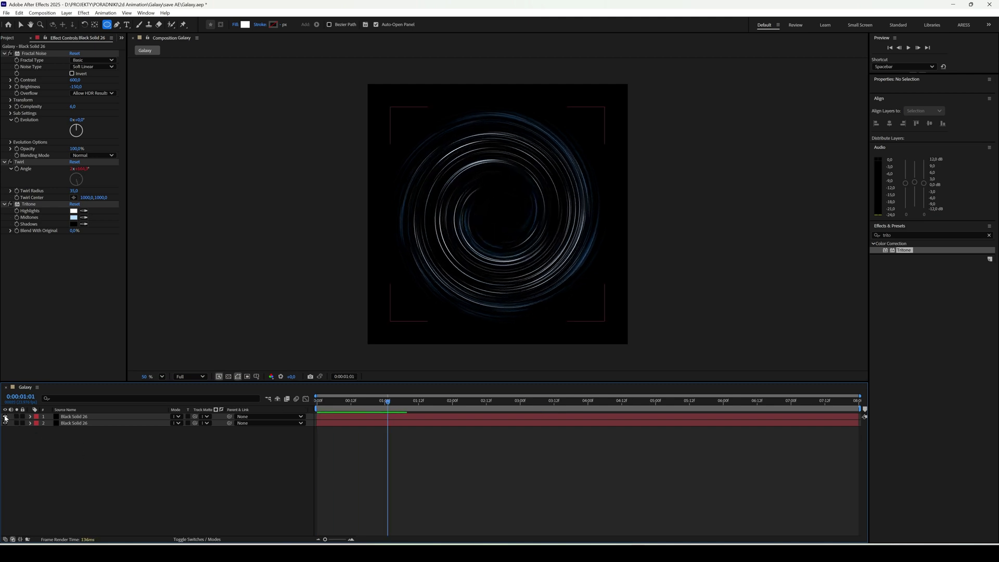
Set the top swirl layer's blending mode to Add and preview the brighter ring.
left_click(104, 416)
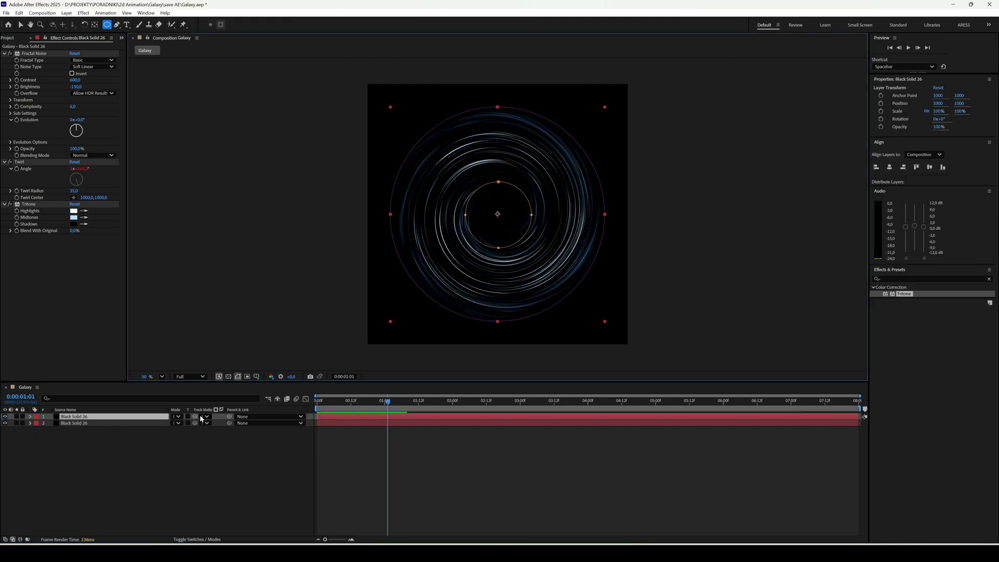
left_click(179, 416)
left_click(199, 140)
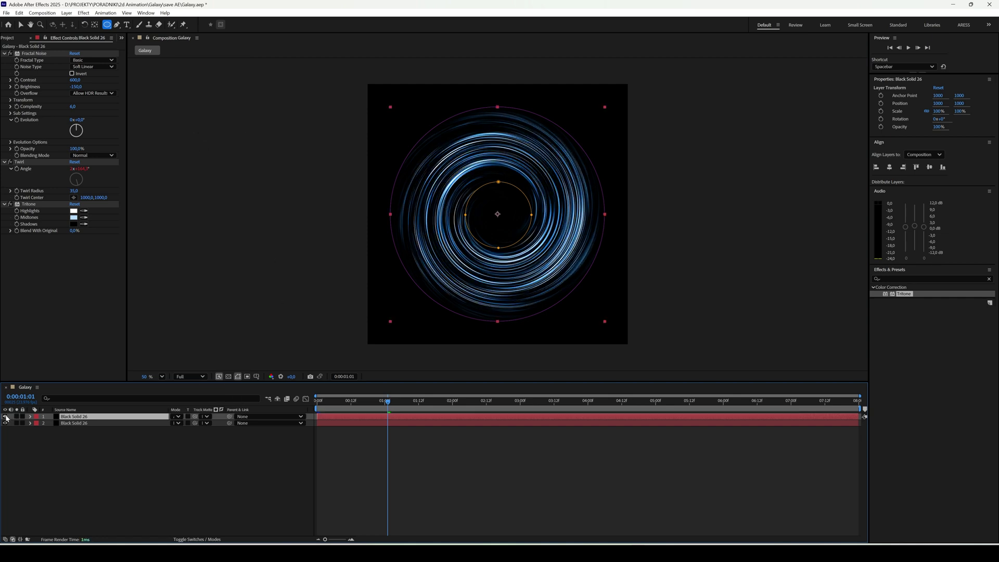
key("space")
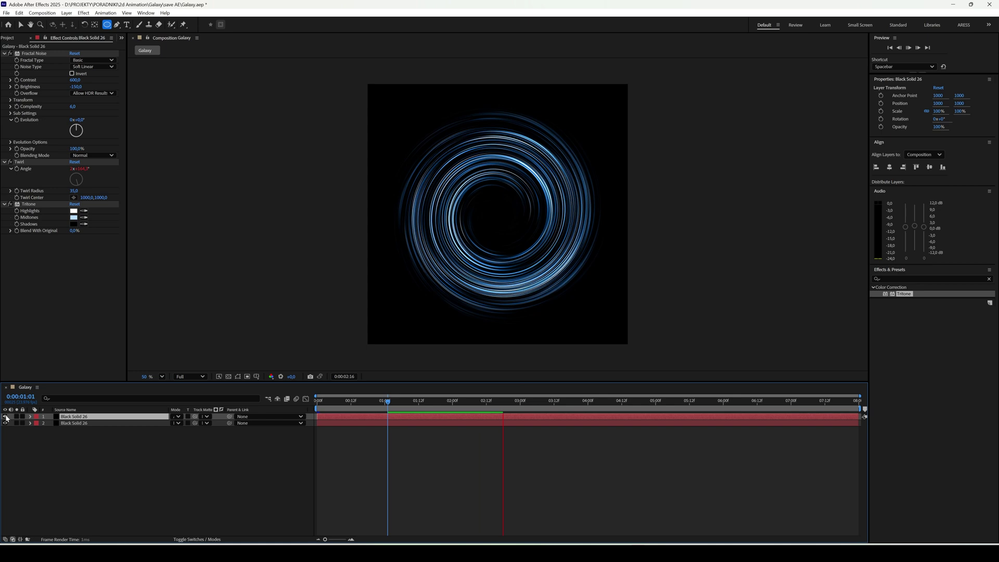
key("space")
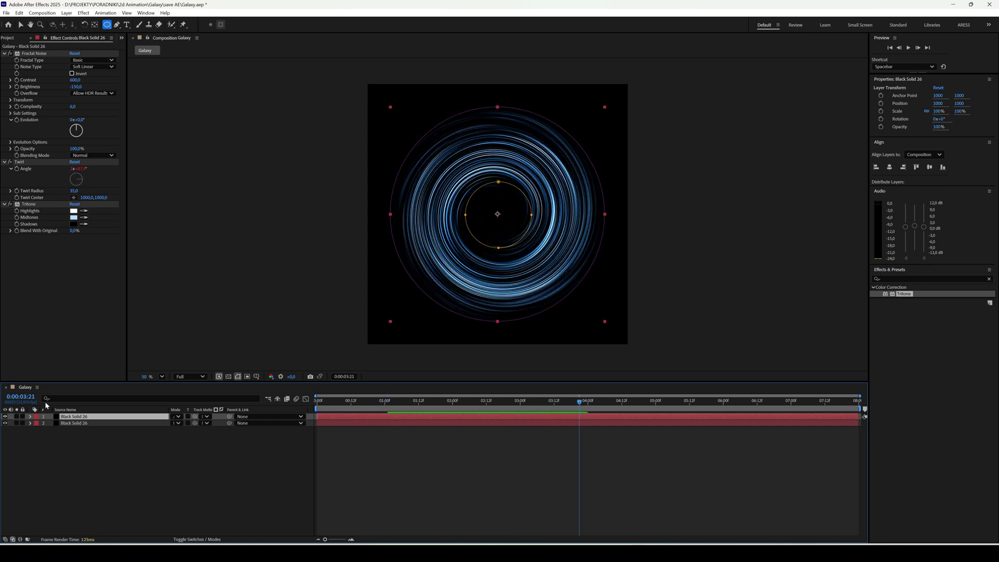
Create a new HD 1920x1080 24 fps composition named 'Space'.
left_click(10, 37)
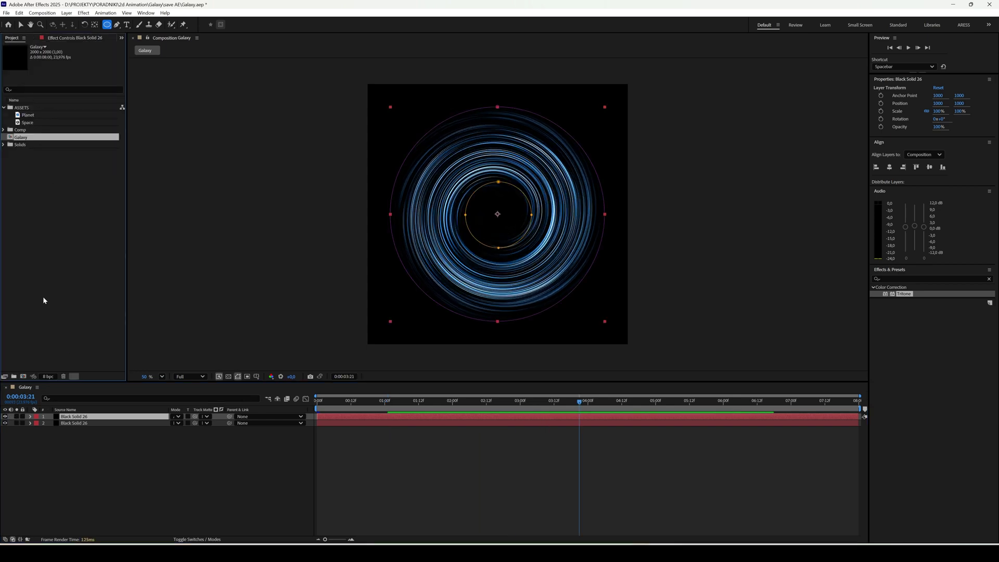
key("ctrl+n")
left_click(491, 214)
left_click(471, 239)
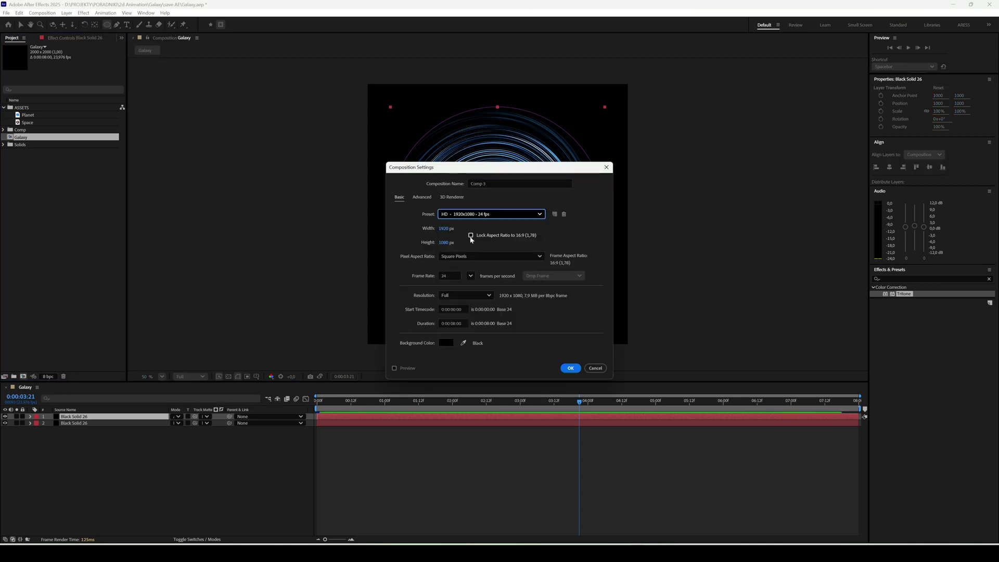
left_click(469, 184)
type("Space")
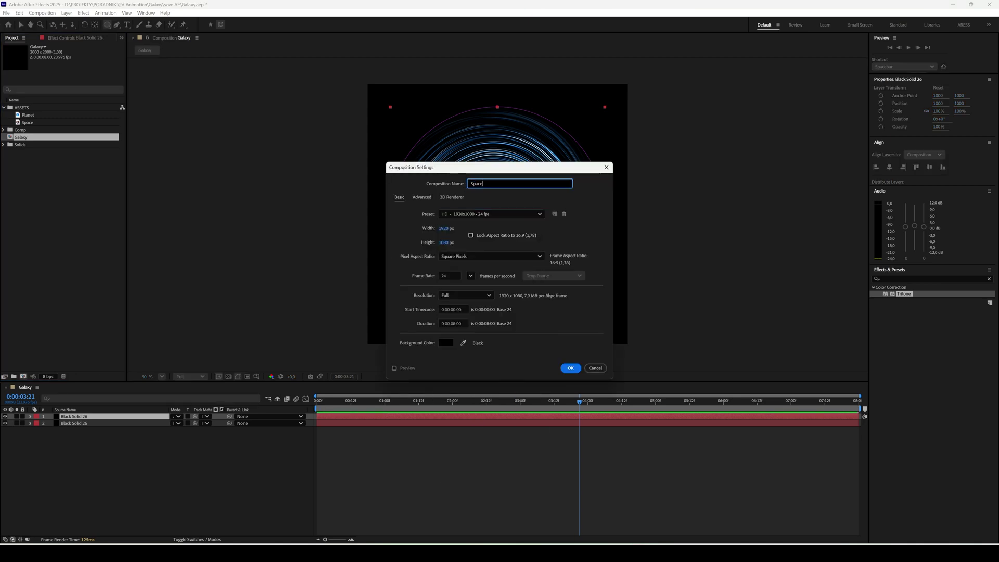
key("Return")
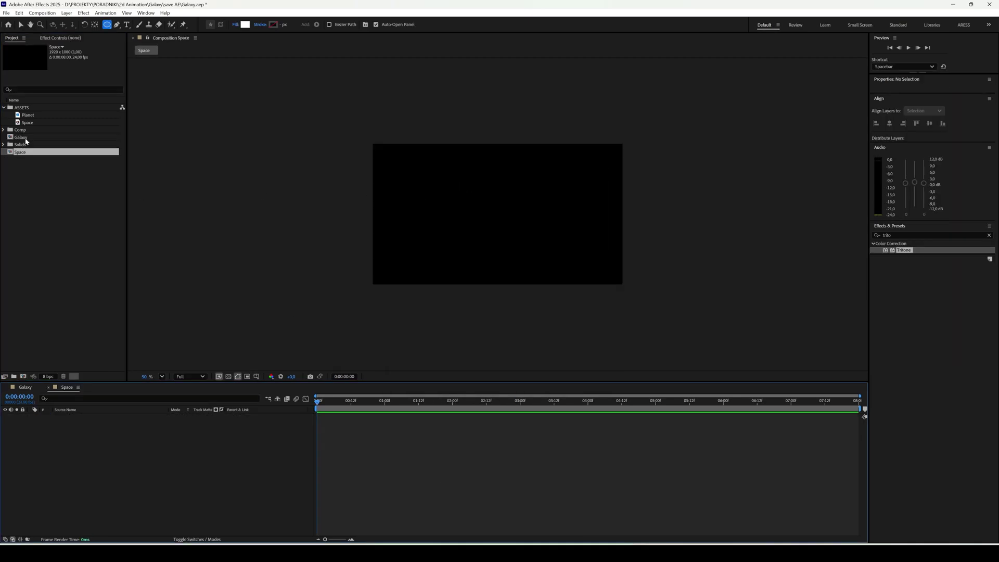
Add the Galaxy comp to Space at 65% scale, make it 3D, and tilt it to 317° on X.
left_click_drag(23, 138, 80, 426)
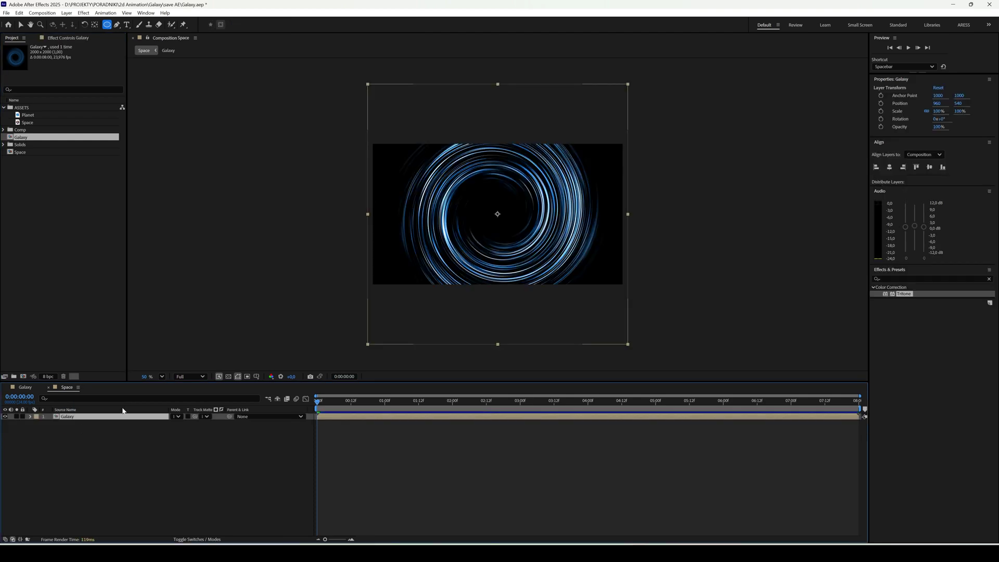
key("s")
left_click_drag(195, 426, 183, 426)
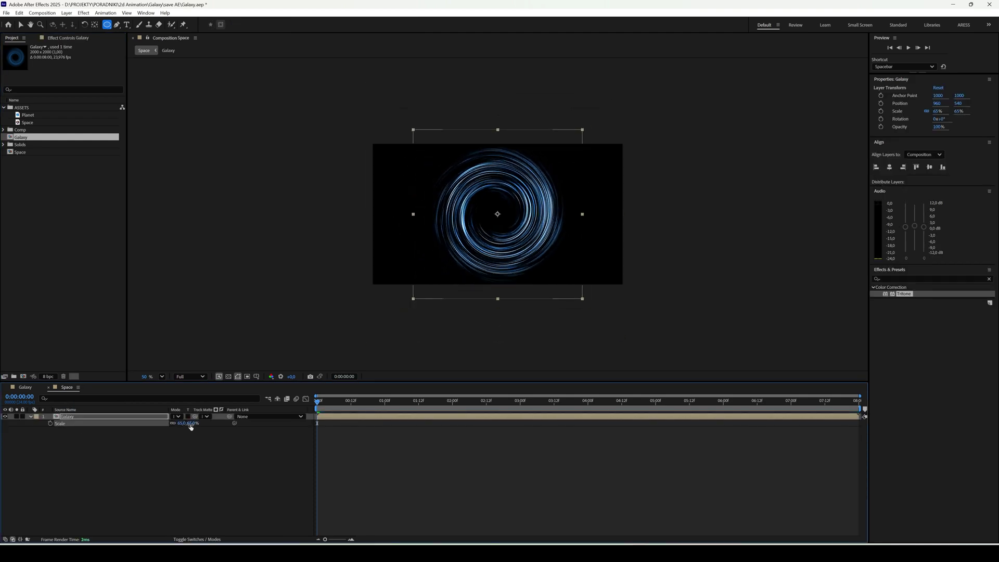
left_click(152, 417)
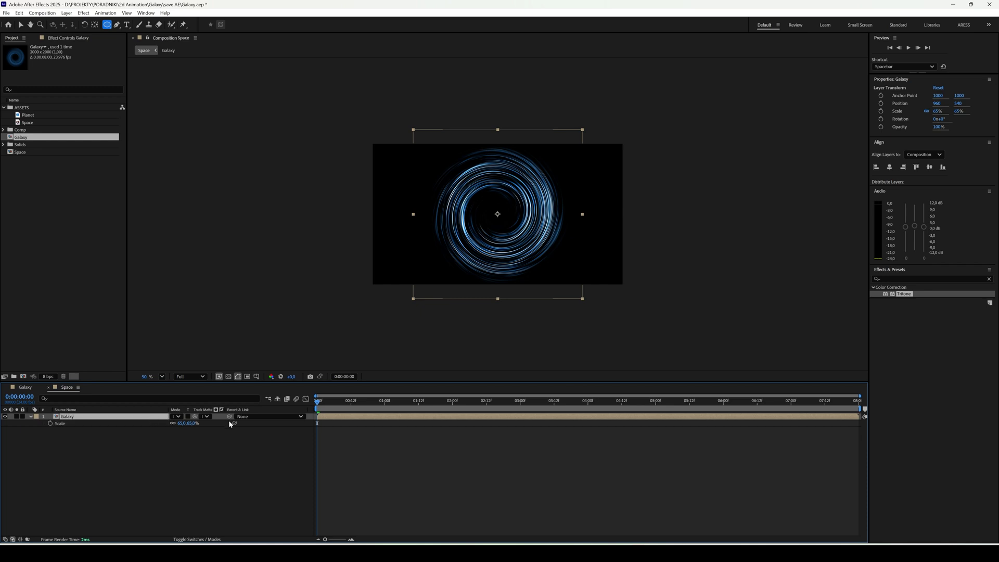
left_click(208, 539)
left_click(213, 416)
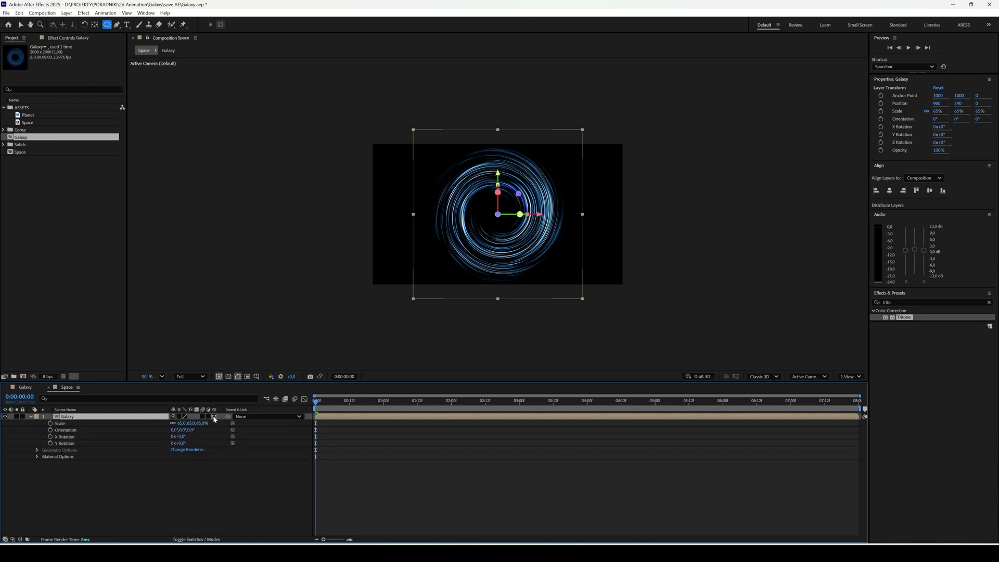
left_click_drag(176, 432, 161, 432)
key("Return")
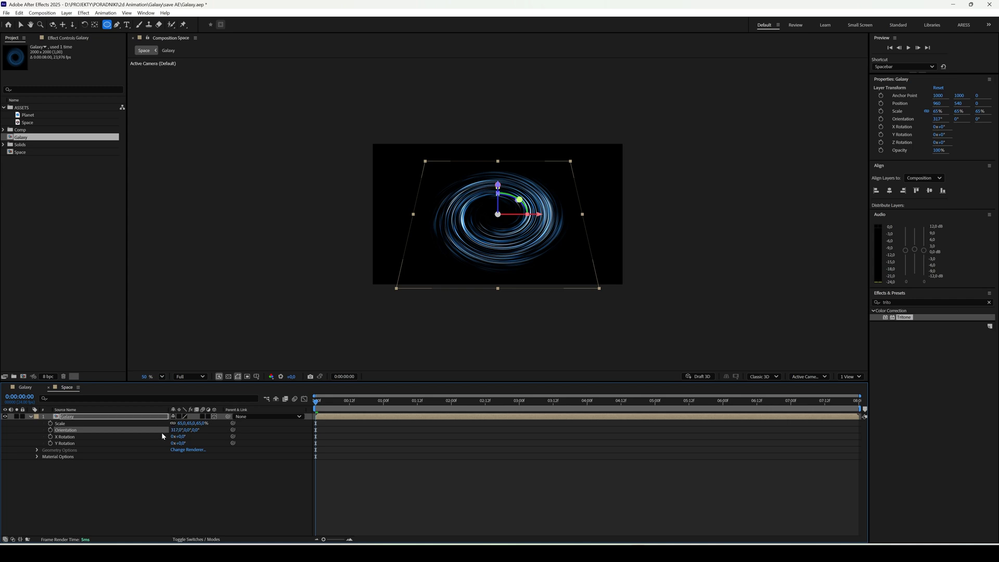
Apply Deep Glow to the Galaxy layer.
left_click(116, 418)
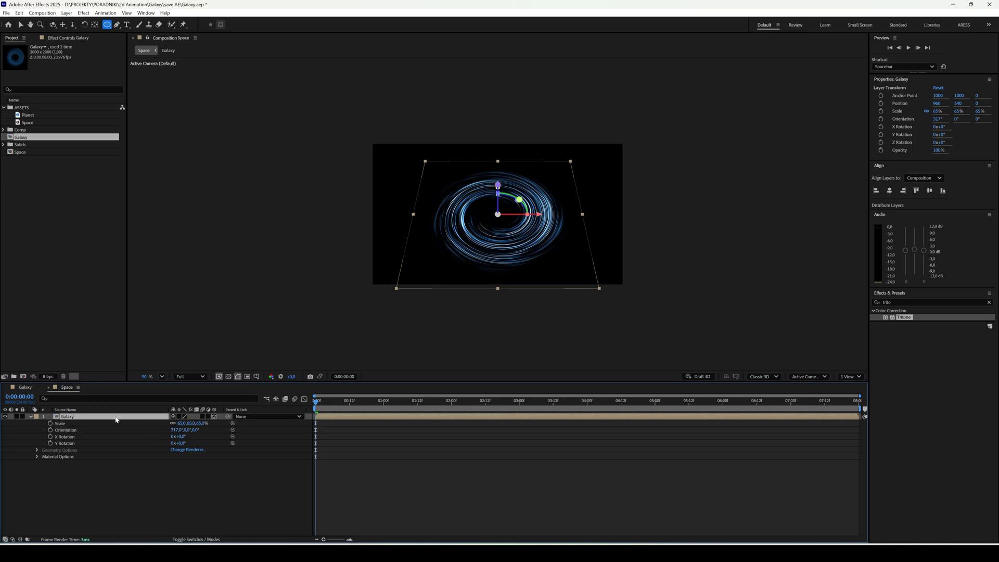
left_click(905, 302)
type("deep")
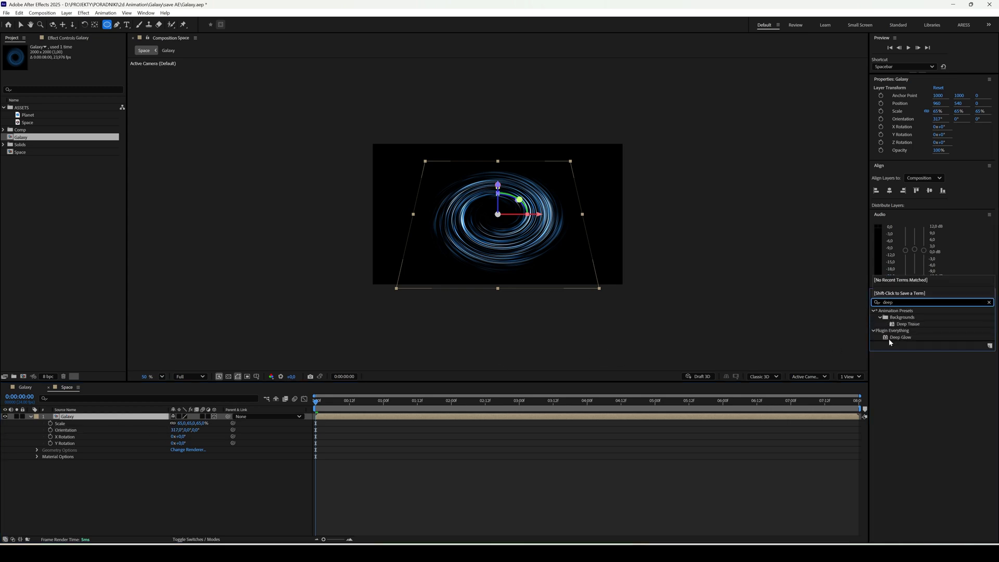
left_click_drag(900, 337, 533, 243)
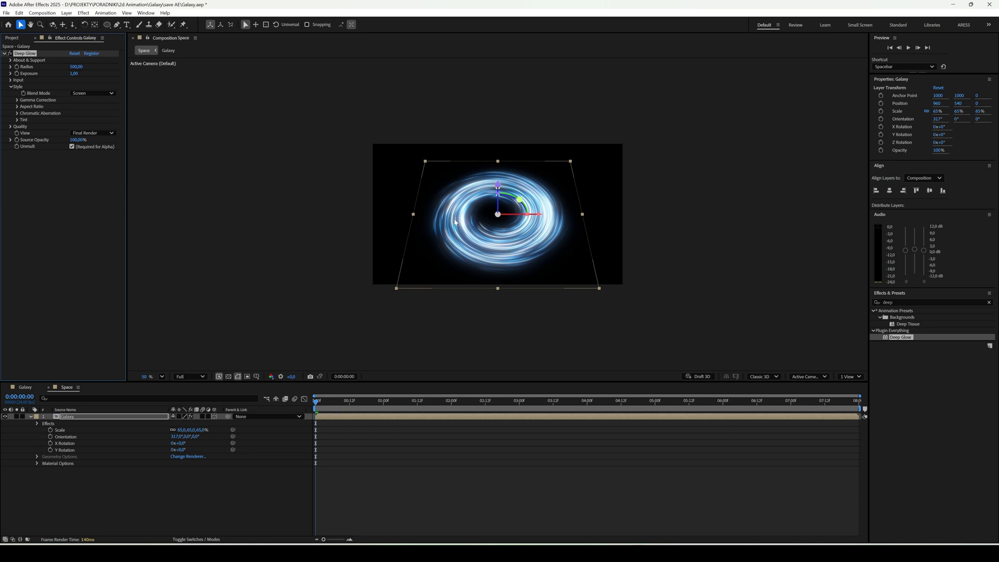
Apply Tritone to the Galaxy layer and set its Midtones colour to blue.
left_click(915, 302)
key("BackSpace")
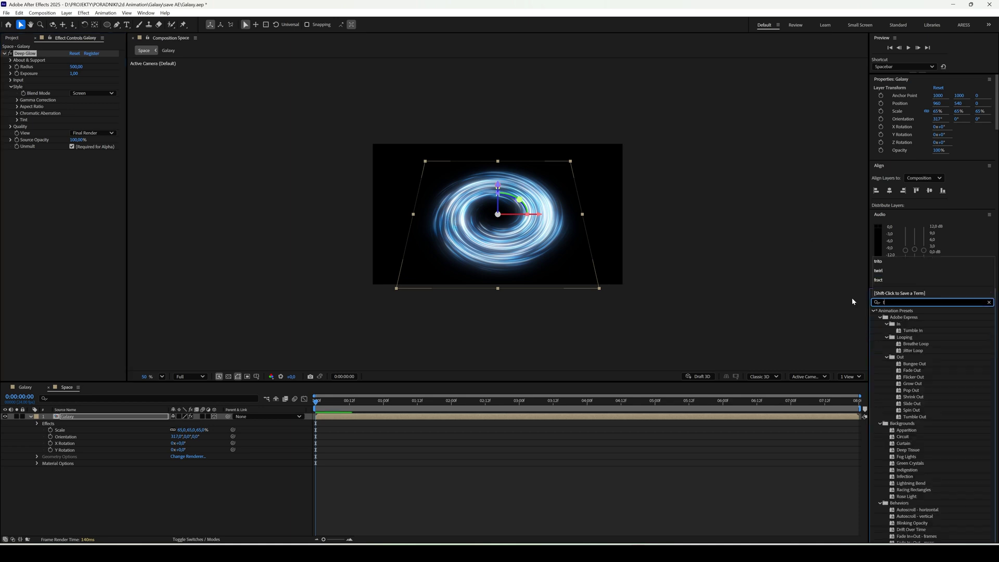
type("trit")
double_click(899, 318)
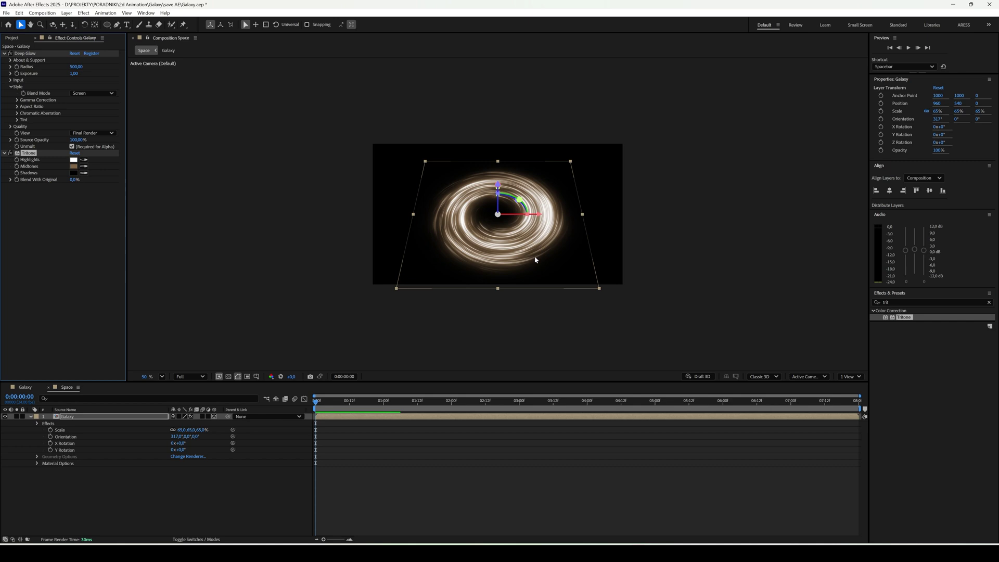
left_click(73, 166)
left_click(519, 274)
left_click(502, 229)
left_click_drag(499, 213, 564, 285)
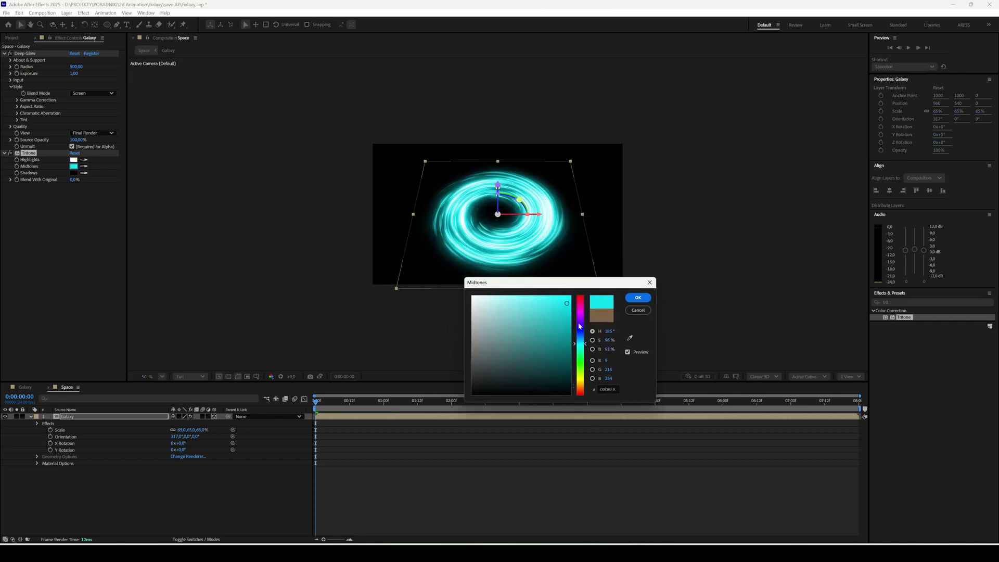
left_click(584, 335)
left_click(642, 301)
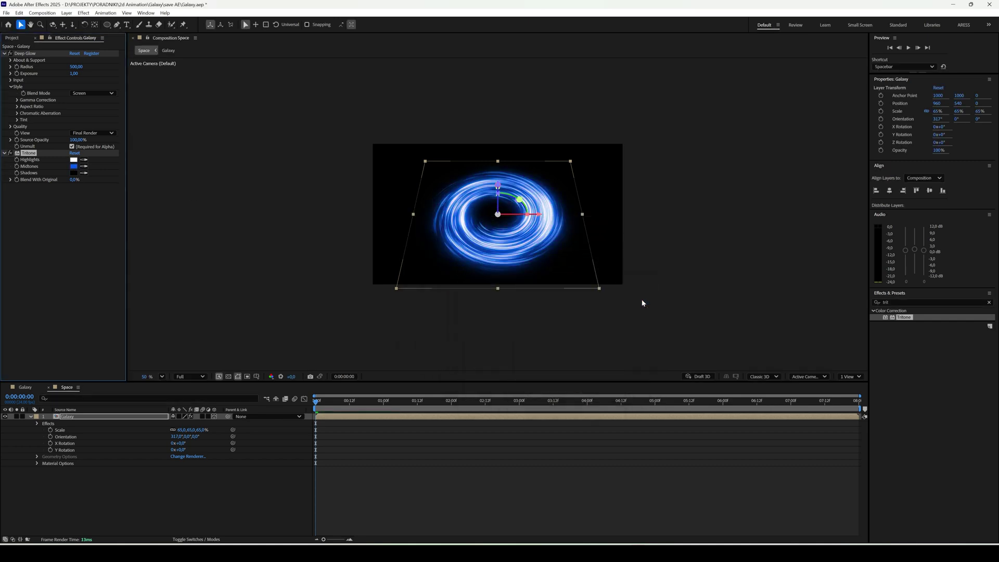
Duplicate the Galaxy layer, shrink the lower copy to about 56%, and bring up its Position property.
left_click(133, 421)
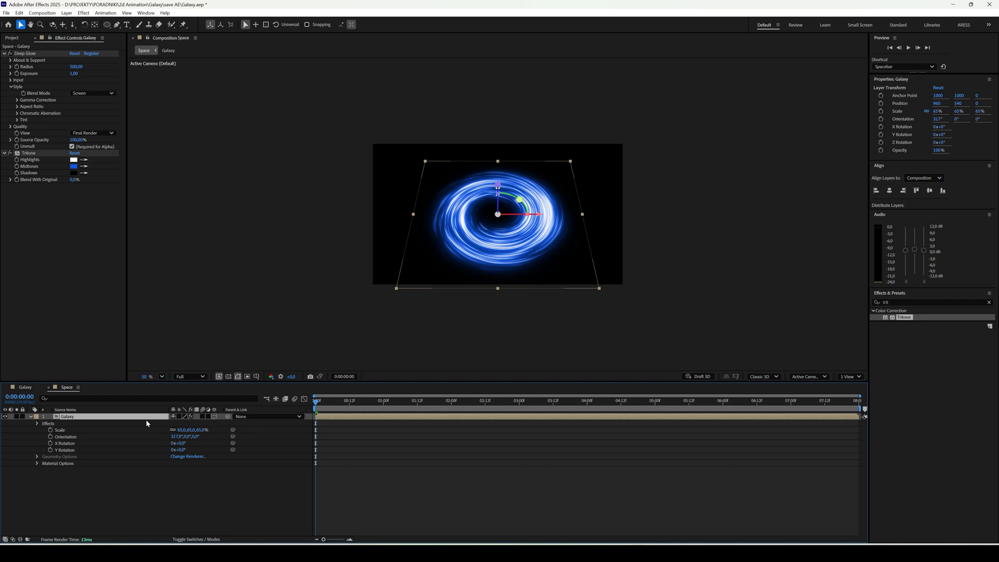
key("ctrl+d")
left_click(115, 423)
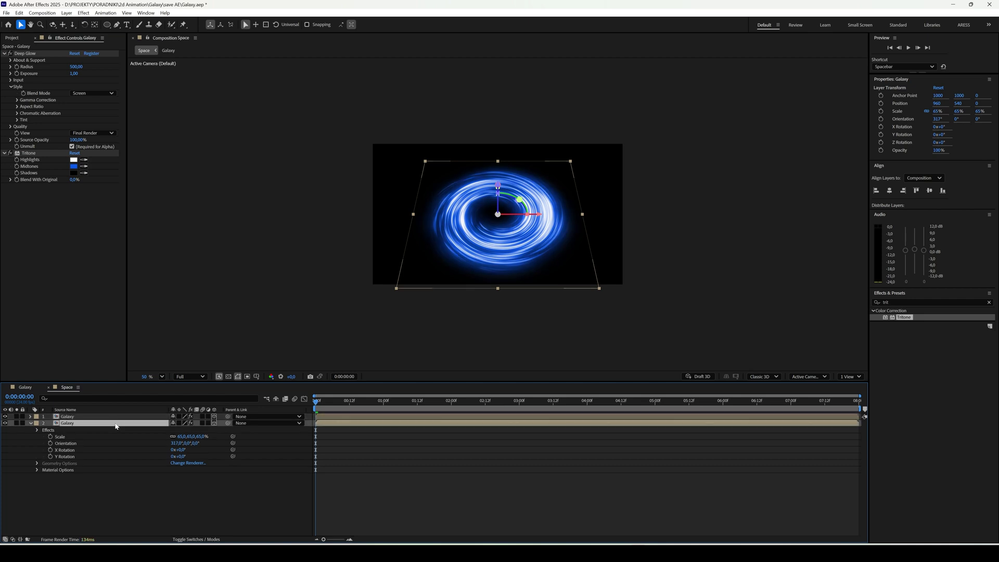
key("u")
left_click_drag(193, 429, 179, 430)
key("p")
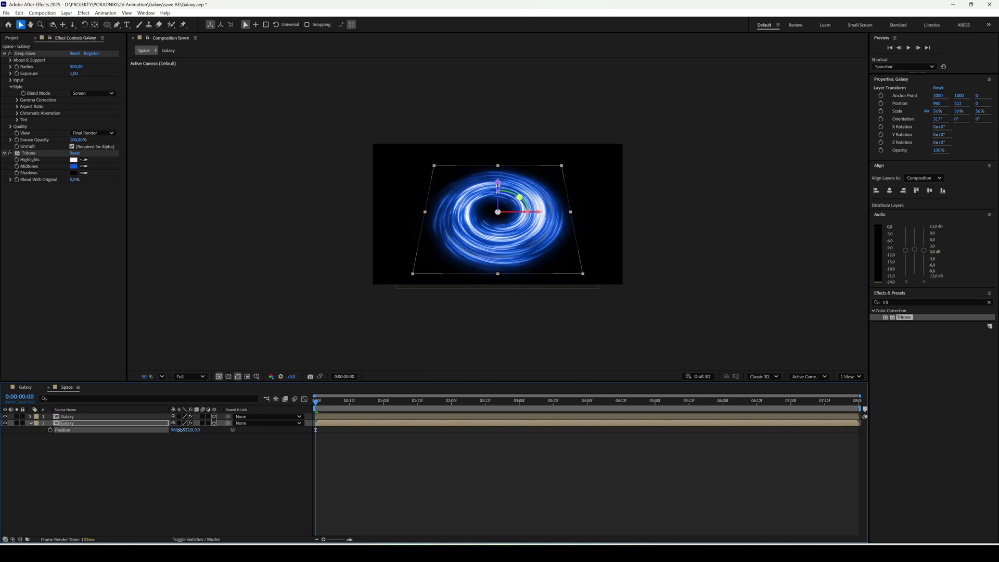
left_click(261, 450)
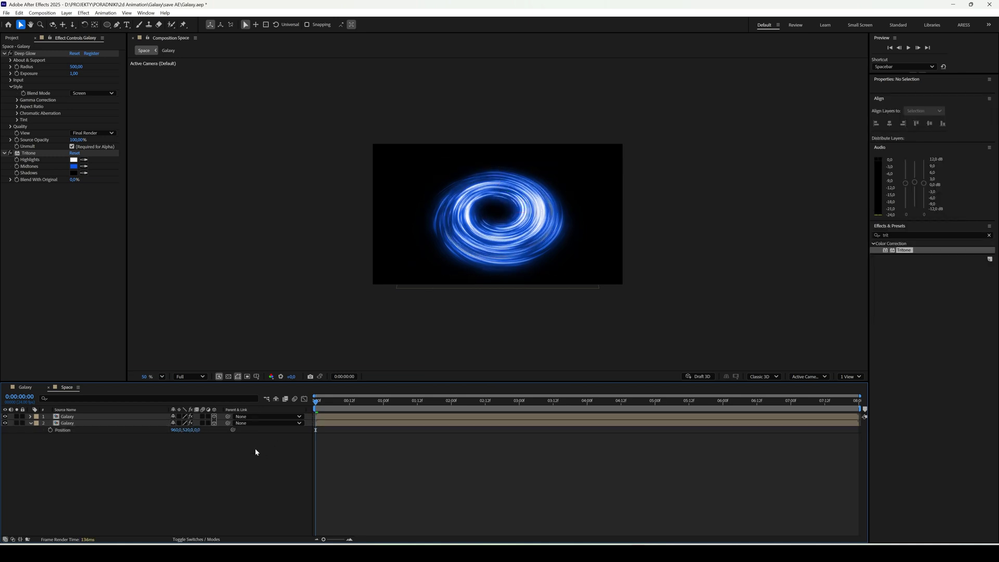
Create a 'Planet' composition and move it out of the ASSETS folder.
left_click(11, 38)
left_click(26, 114)
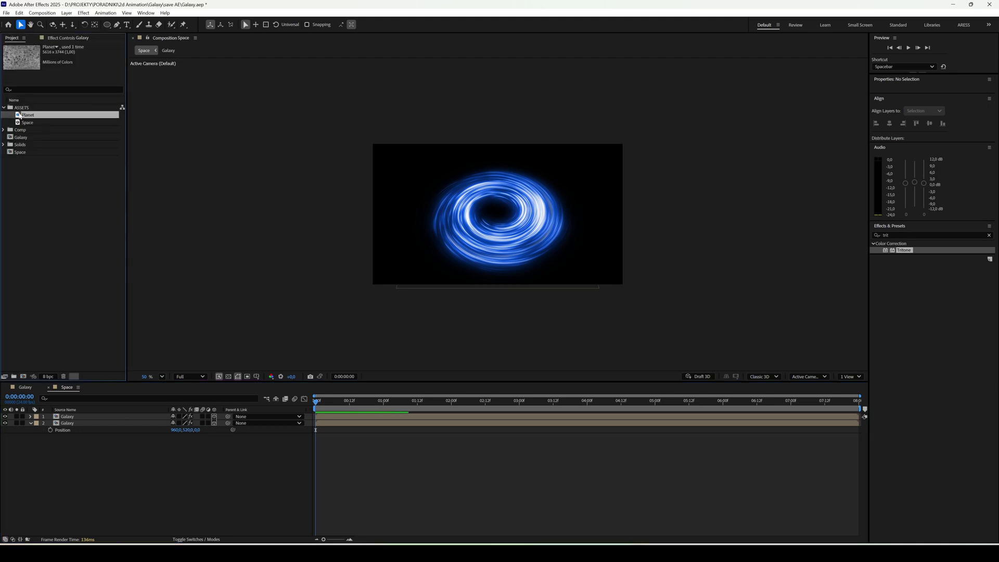
left_click(23, 376)
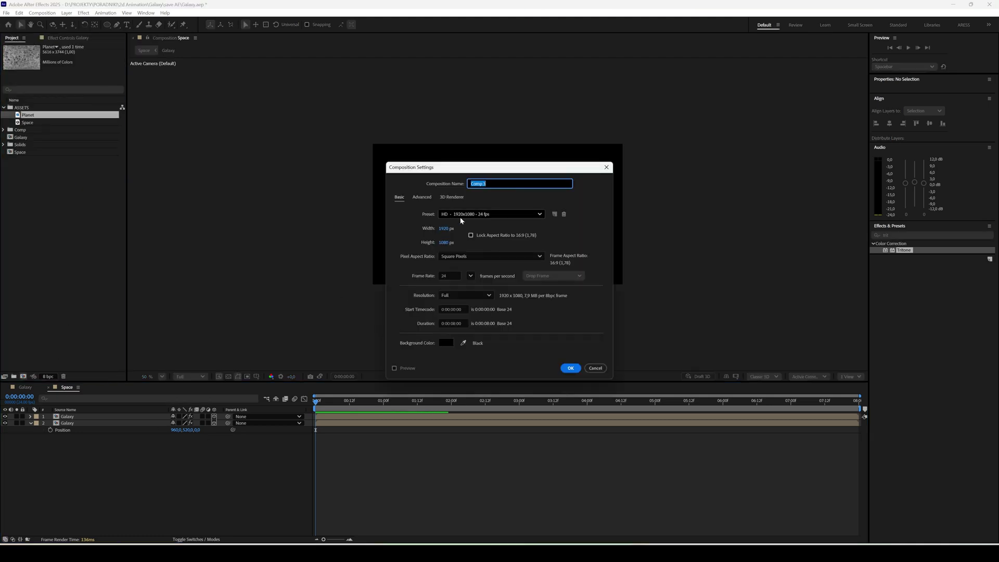
type("Planet")
key("Return")
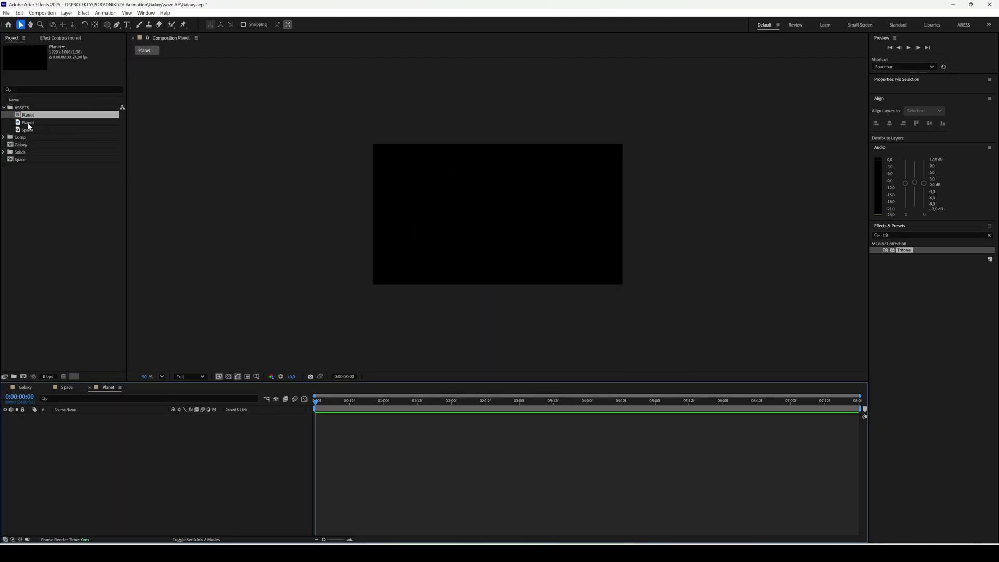
left_click_drag(29, 115, 36, 179)
Add the planet texture to the Planet comp at 35% scale, then return to Space.
left_click_drag(25, 115, 129, 445)
left_click_drag(198, 425, 188, 452)
left_click(189, 454)
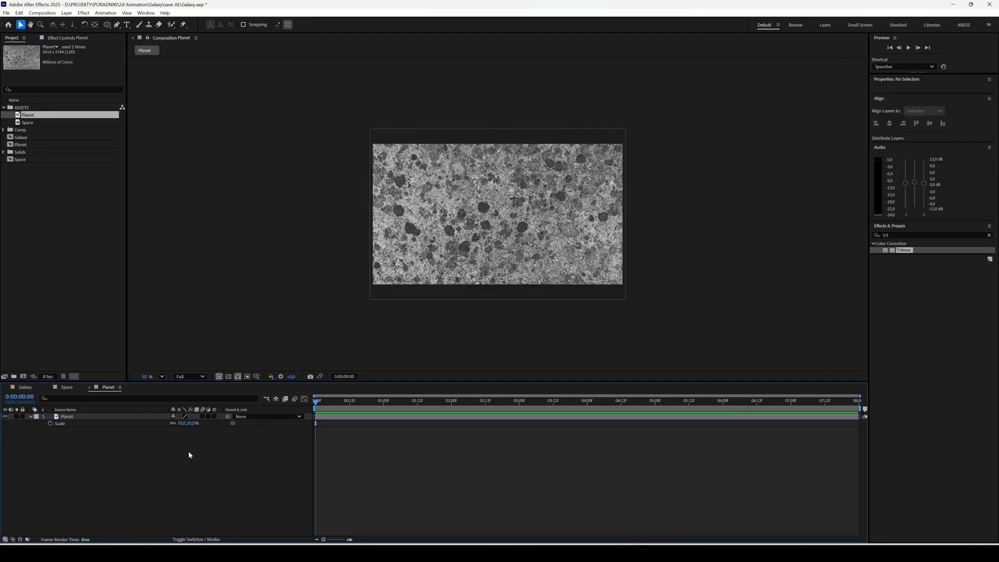
left_click(67, 387)
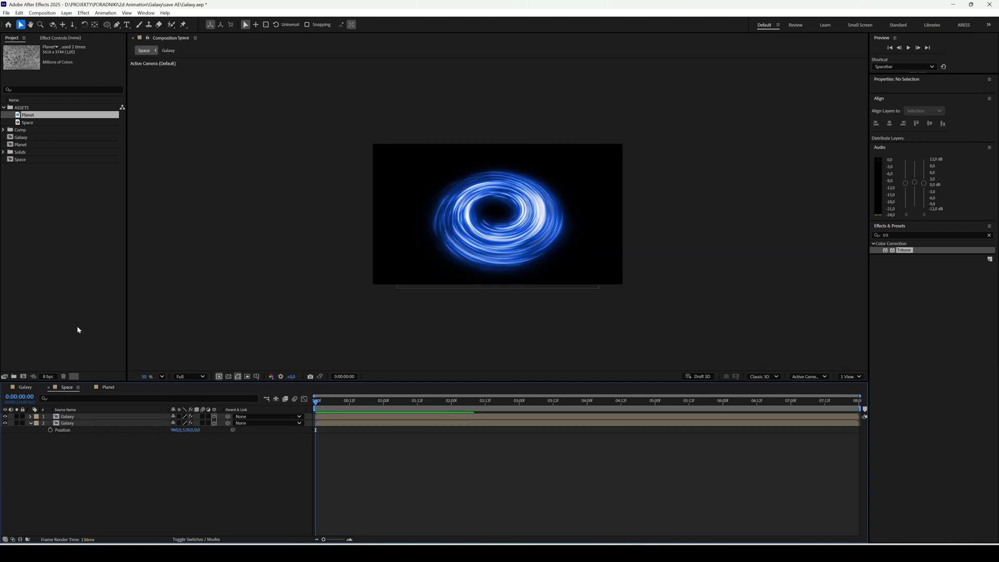
Add the Planet comp on top in Space and apply CC Sphere to it.
left_click_drag(21, 145, 83, 416)
left_click(887, 279)
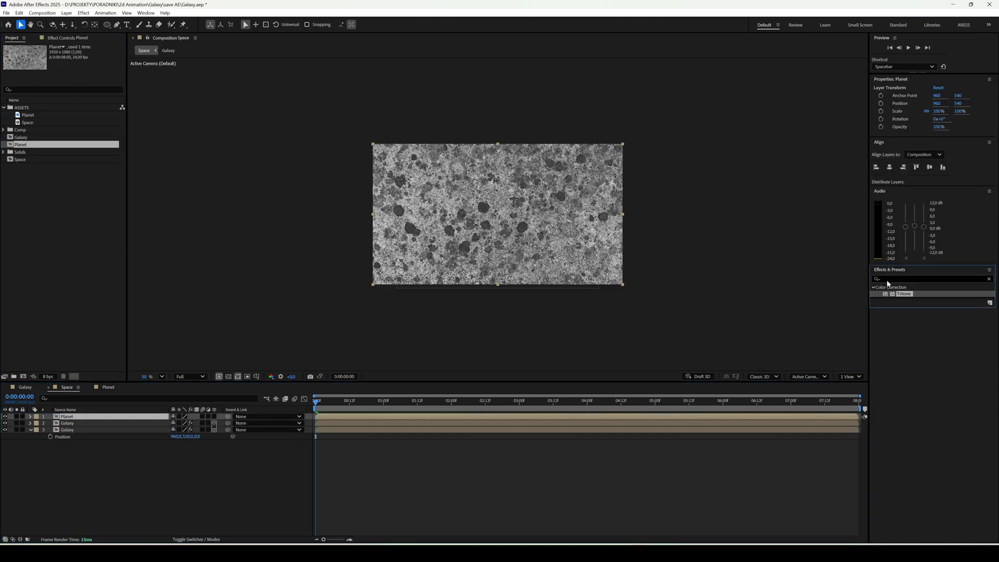
type("cc s")
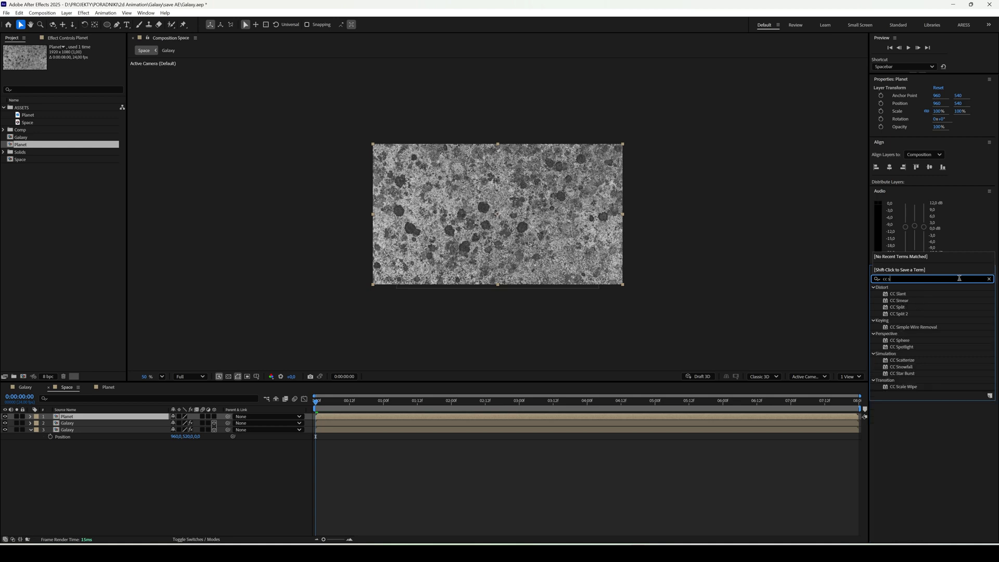
type("ph")
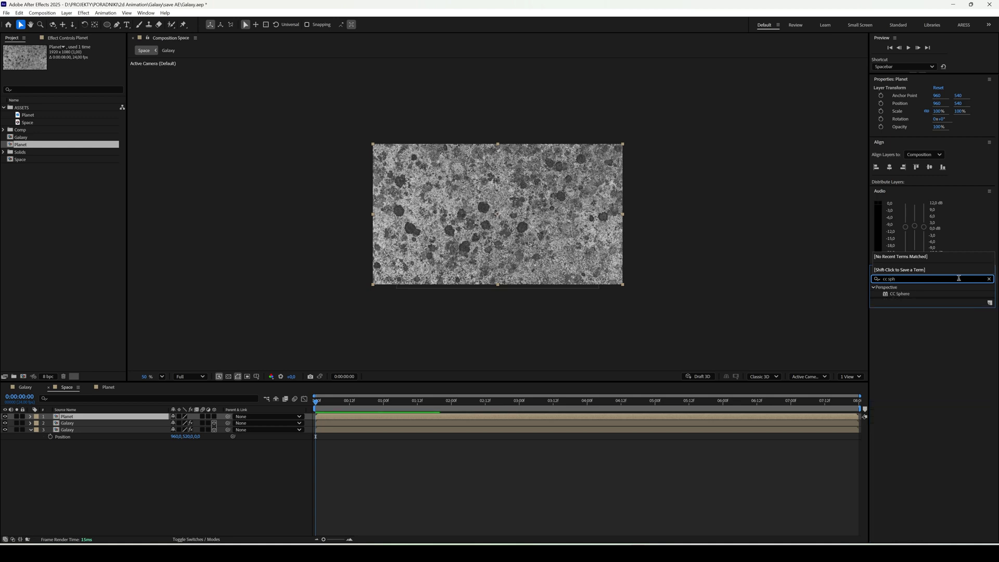
left_click_drag(900, 295, 513, 252)
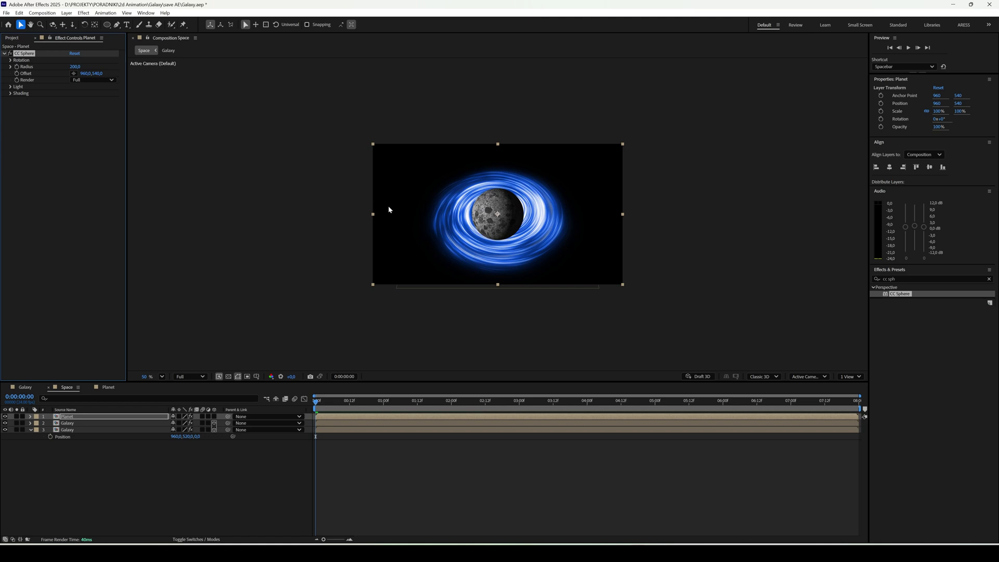
Set CC Sphere Light Intensity to 167, Diffuse to 73, and Radius to 174.
left_click(10, 86)
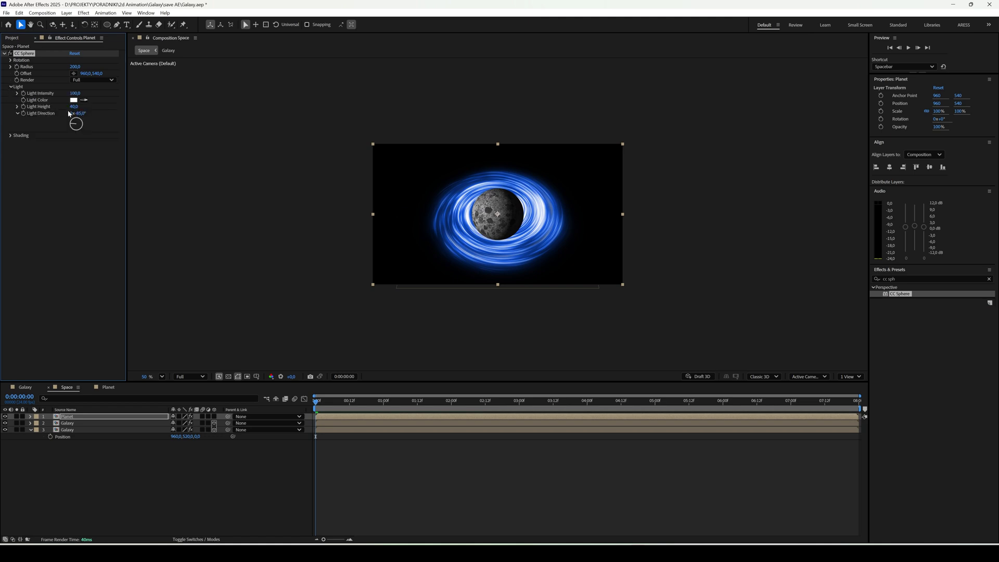
left_click_drag(74, 94, 91, 113)
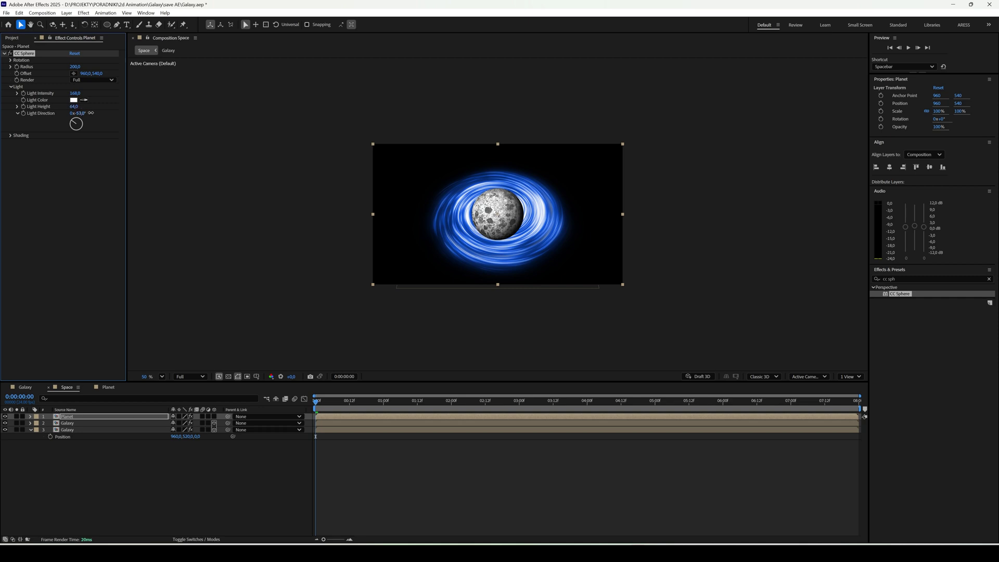
left_click(11, 136)
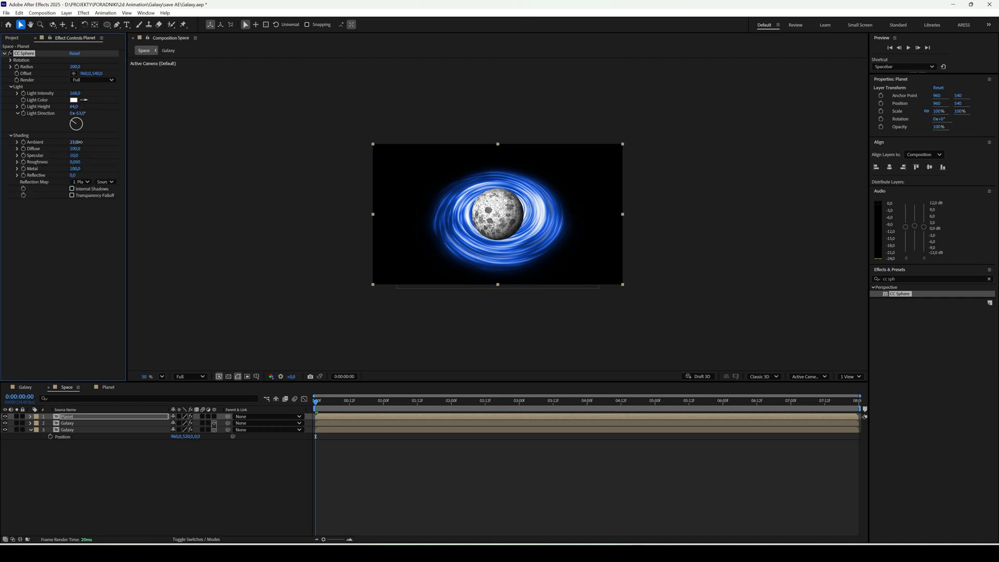
left_click_drag(75, 149, 61, 149)
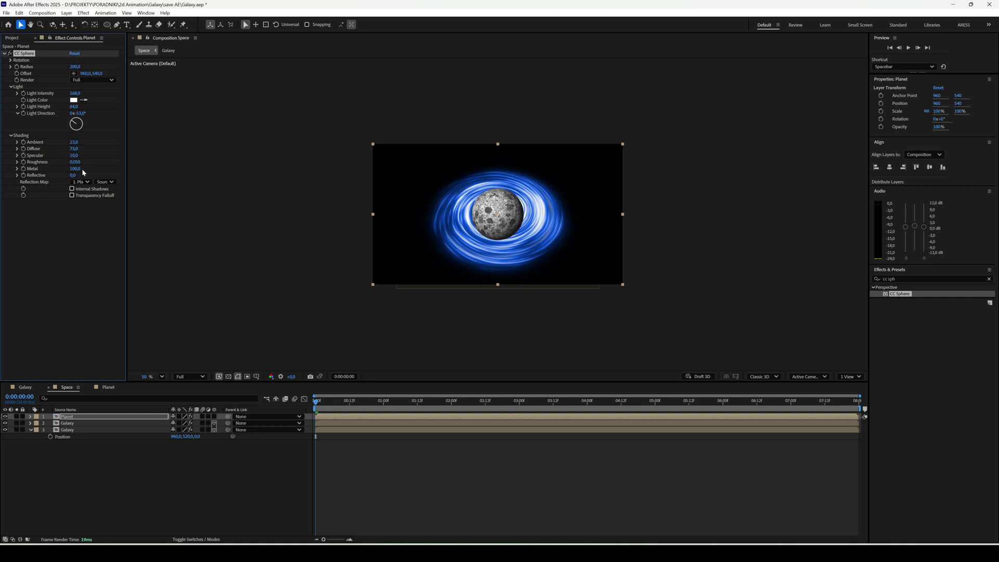
left_click_drag(74, 67, 46, 77)
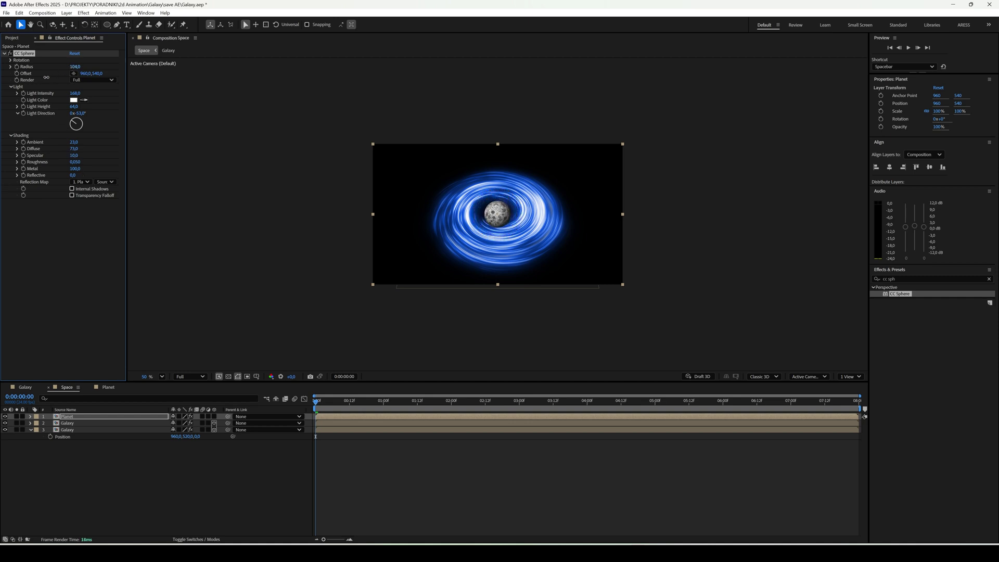
Make the Planet layer 3D and apply Tritone with midtones sampled from the blue ring.
left_click(4, 53)
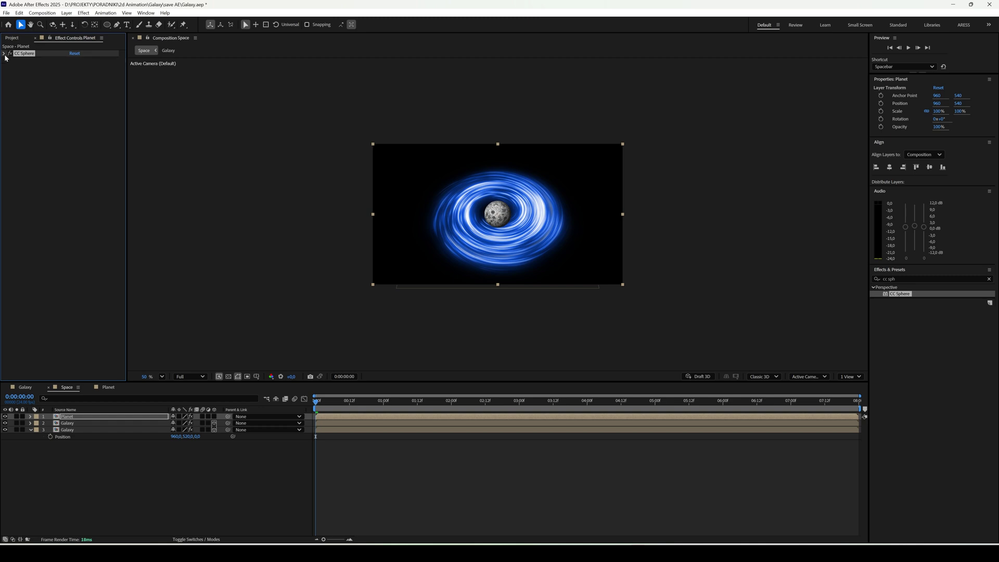
left_click(214, 416)
left_click(102, 418)
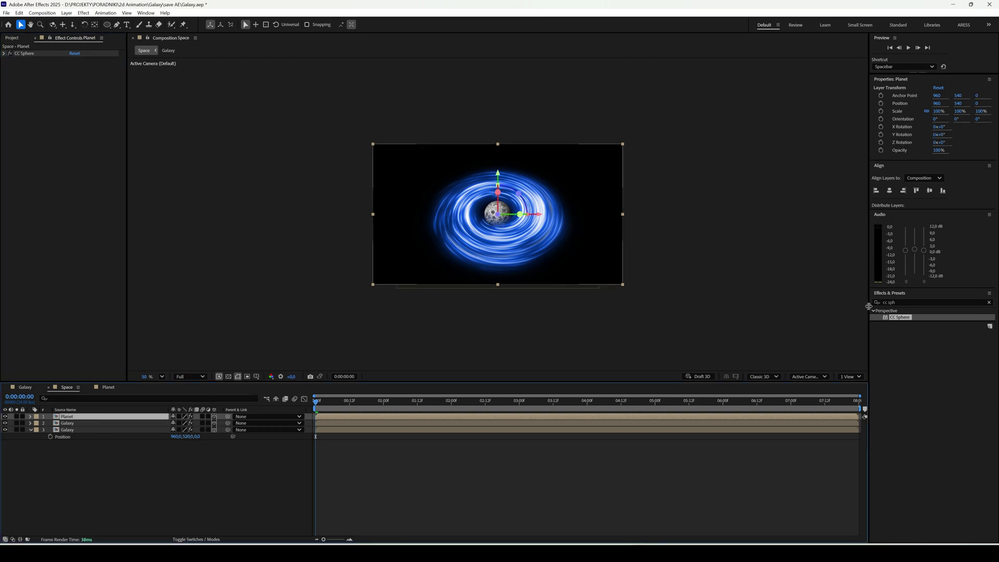
left_click(874, 302)
type("t")
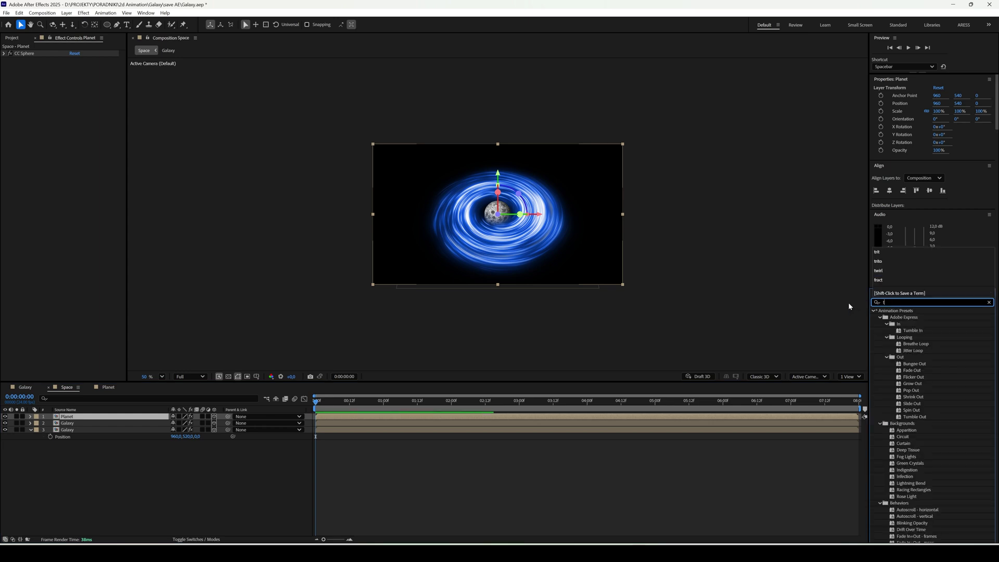
type("rit")
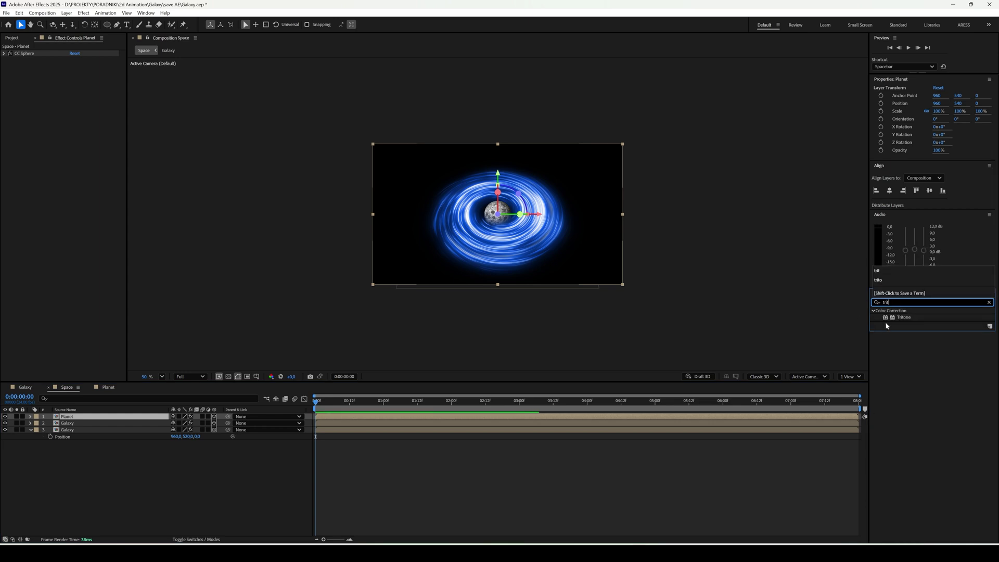
left_click_drag(903, 316, 111, 416)
left_click(84, 74)
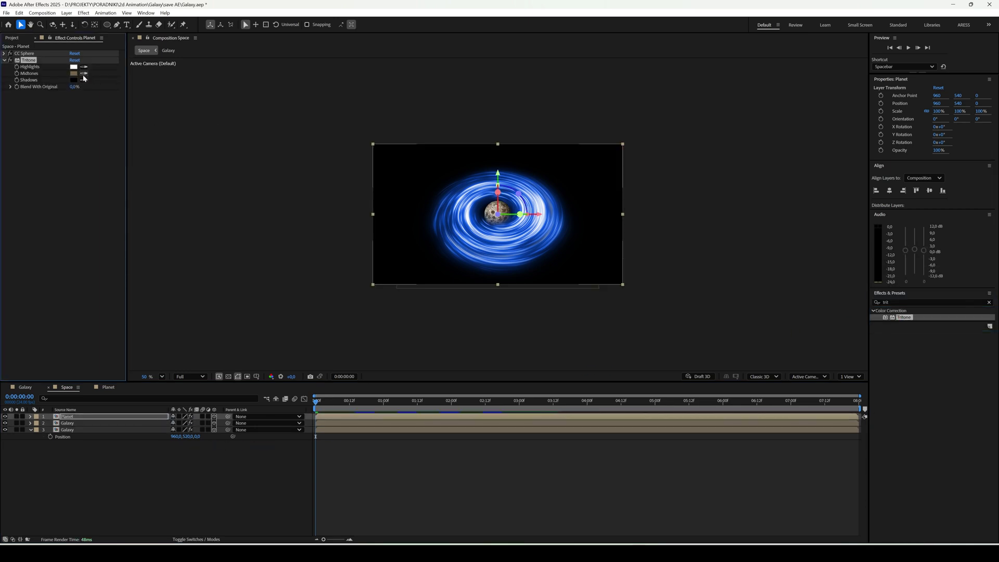
left_click(443, 215)
Add Deep Glow to the planet with Radius 60 and Exposure 0.39.
left_click(895, 302)
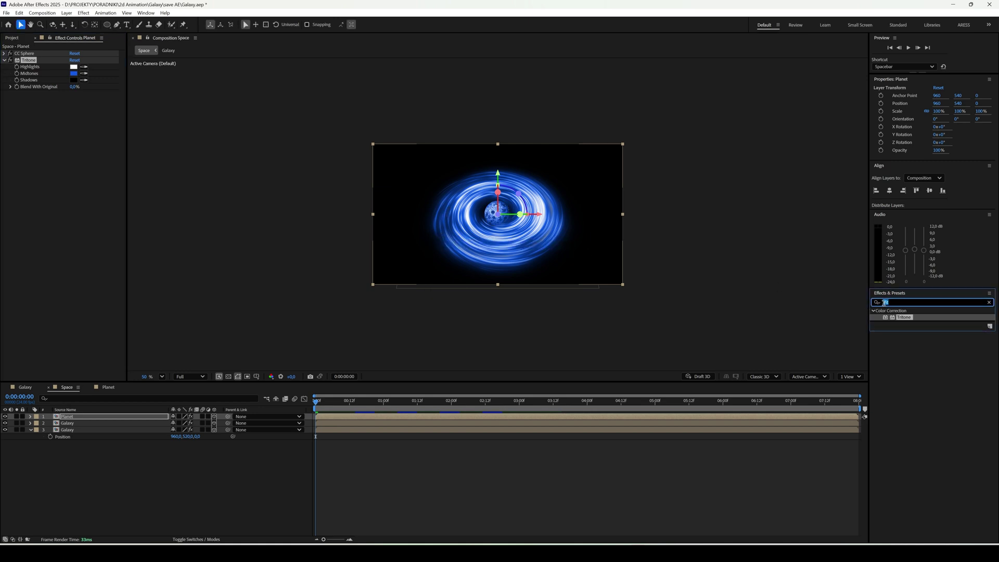
type("dee")
left_click_drag(900, 337, 114, 418)
scroll(384, 183, "up", 3)
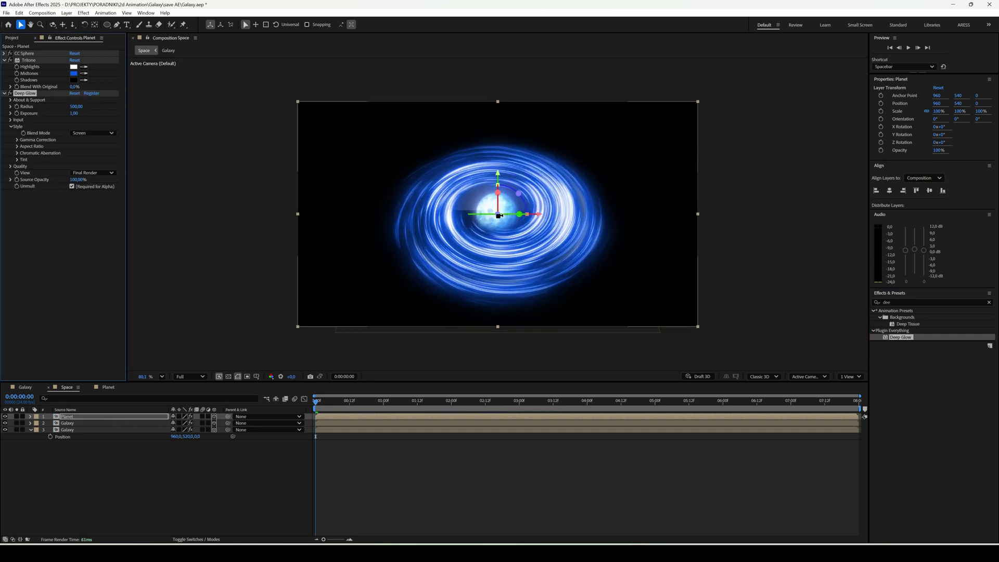
left_click(75, 107)
type("60")
key("Return")
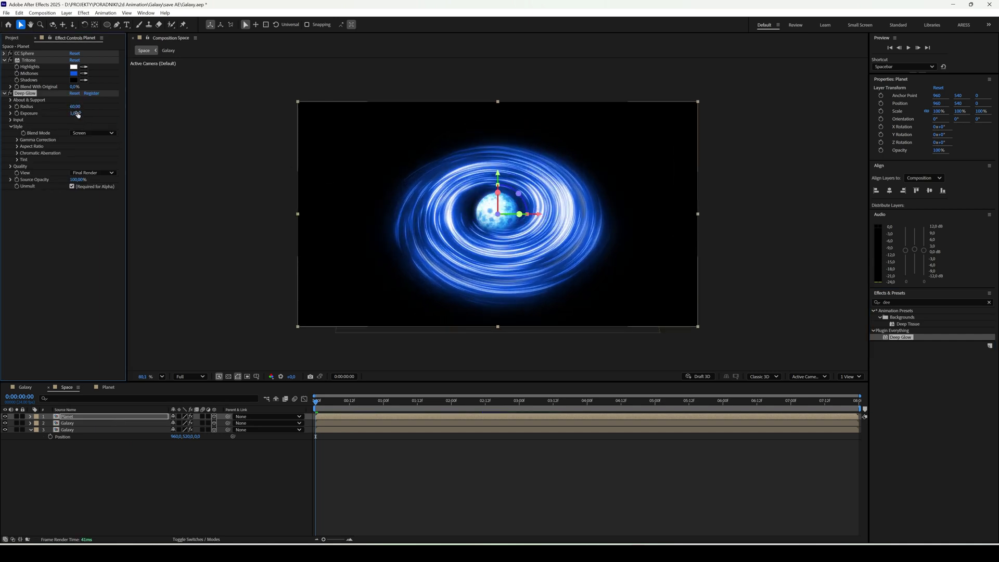
left_click_drag(74, 113, 51, 113)
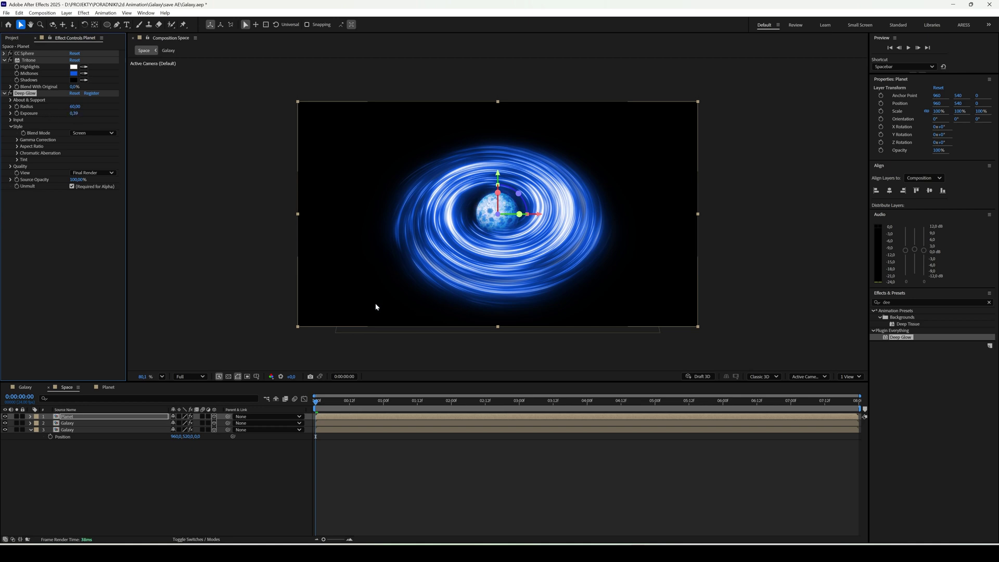
Keyframe CC Sphere Rotation so the planet turns to 54° on Y by the end, then preview.
left_click(4, 53)
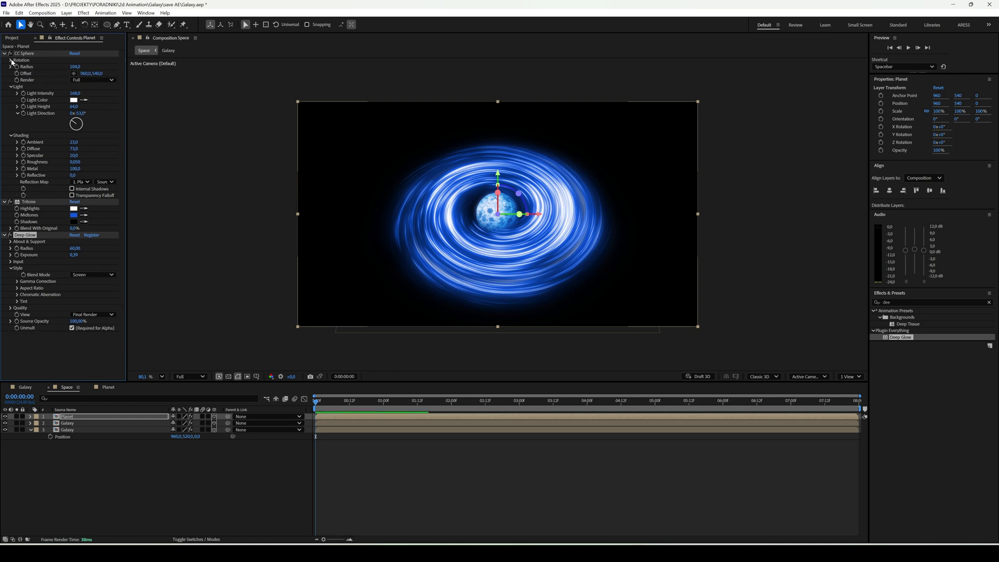
left_click(11, 61)
left_click_drag(79, 67, 89, 90)
key("ctrl+z")
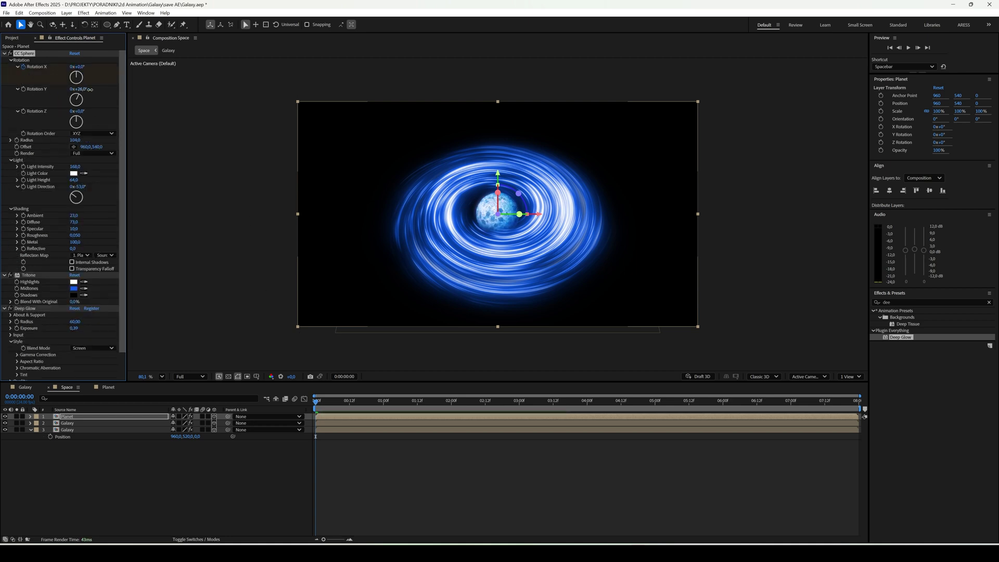
key("ctrl+z")
left_click_drag(317, 402, 856, 411)
left_click_drag(81, 92, 72, 68)
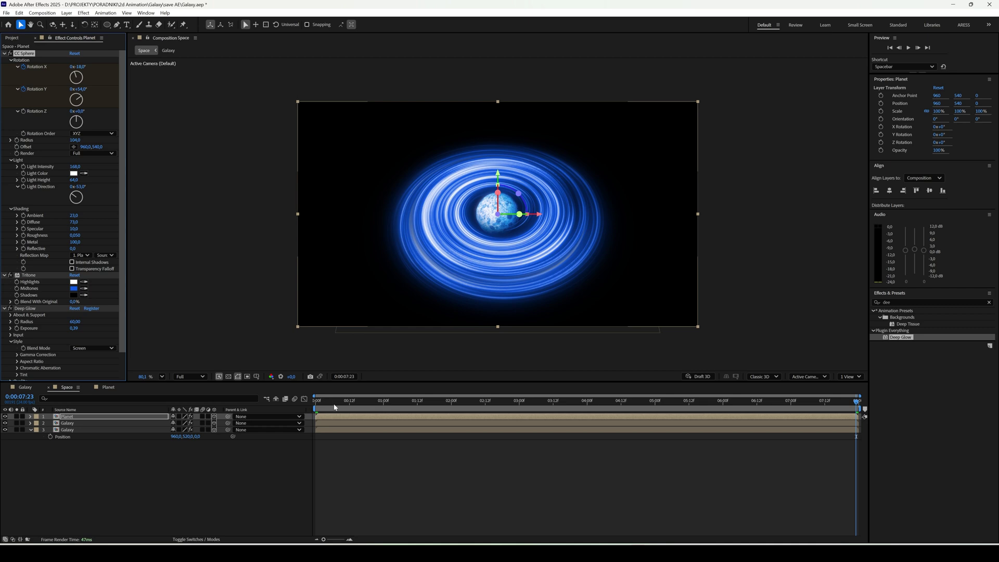
left_click_drag(335, 407, 312, 408)
left_click(273, 459)
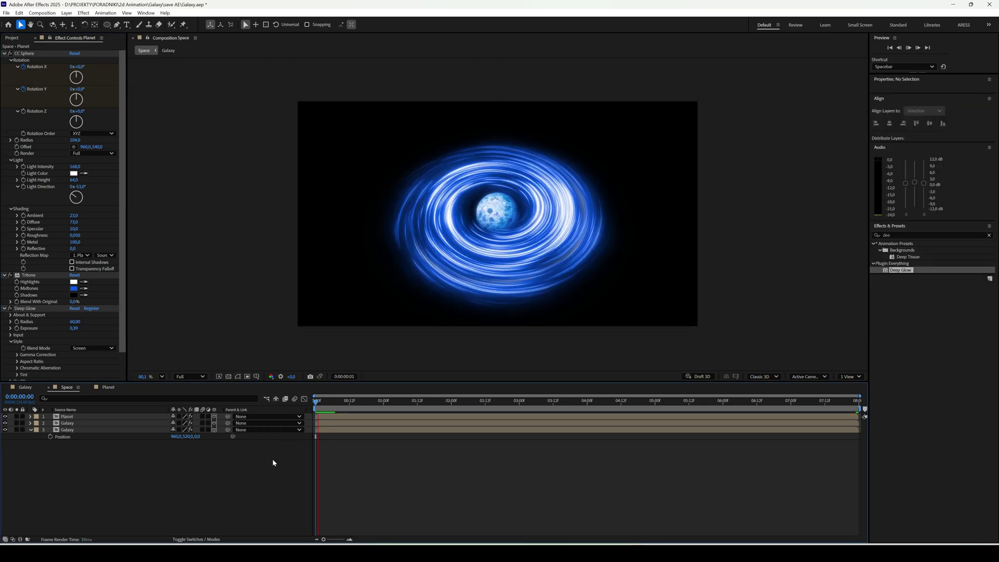
key("space")
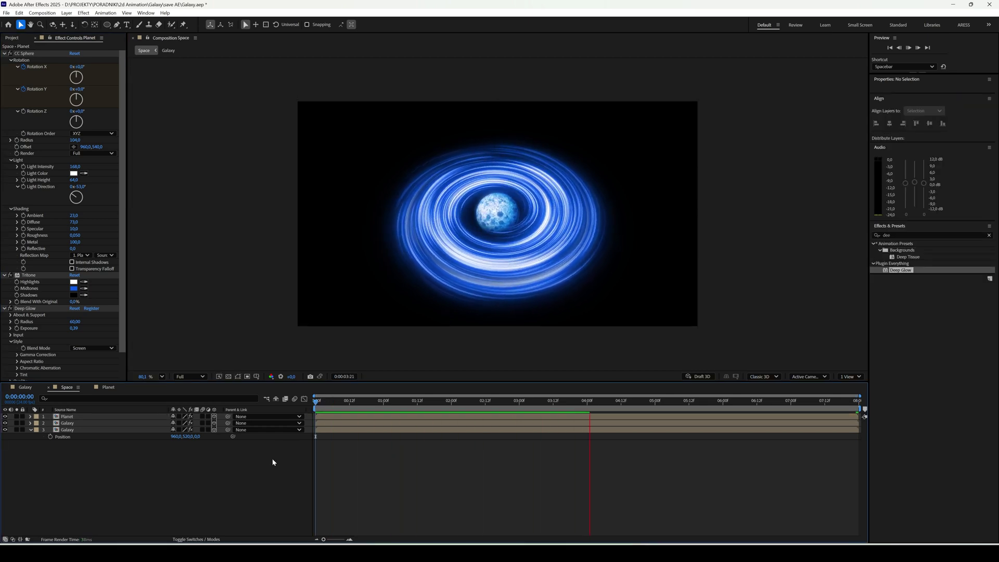
key("space")
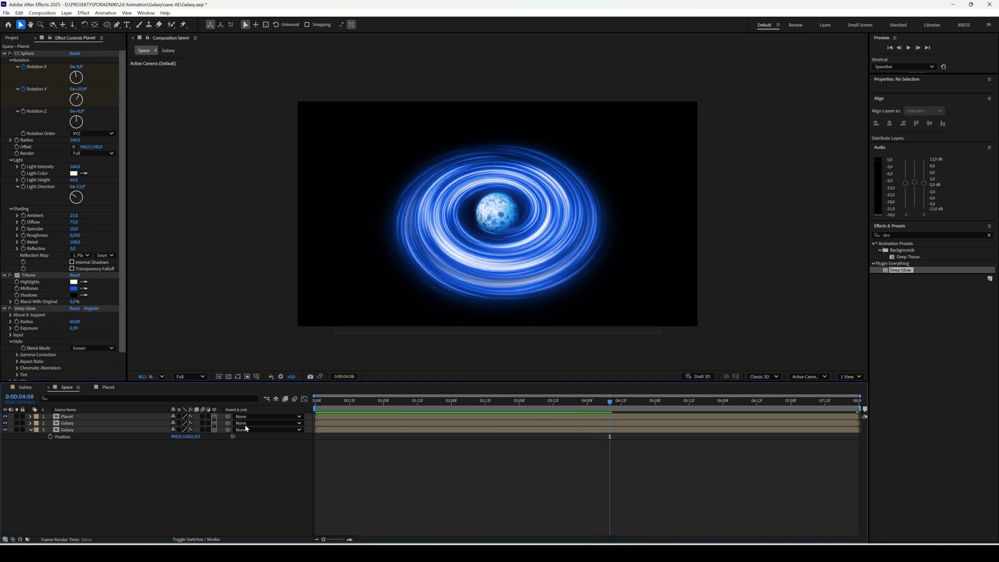
Add the Space starfield as a background layer scaled to 53%.
left_click(12, 38)
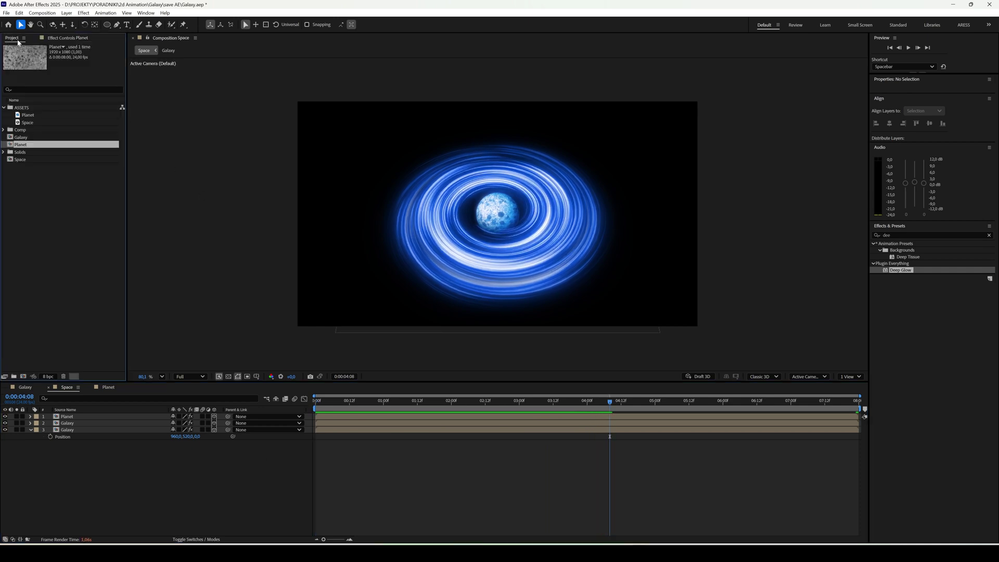
left_click(42, 123)
left_click_drag(30, 123, 171, 452)
key("s")
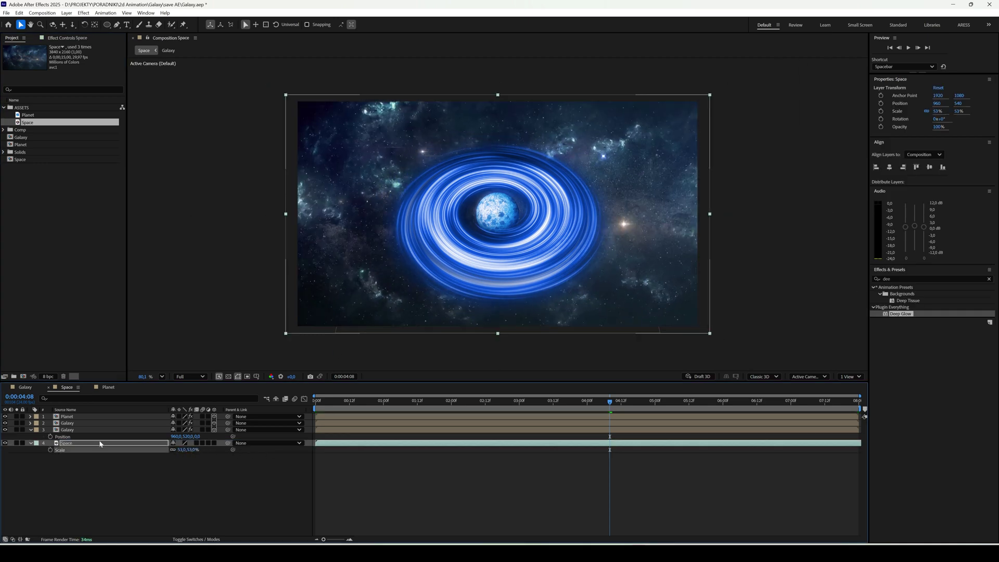
left_click(81, 416)
Paste the planet's Tritone onto the starfield with lighter blue midtones and preview.
left_click(67, 37)
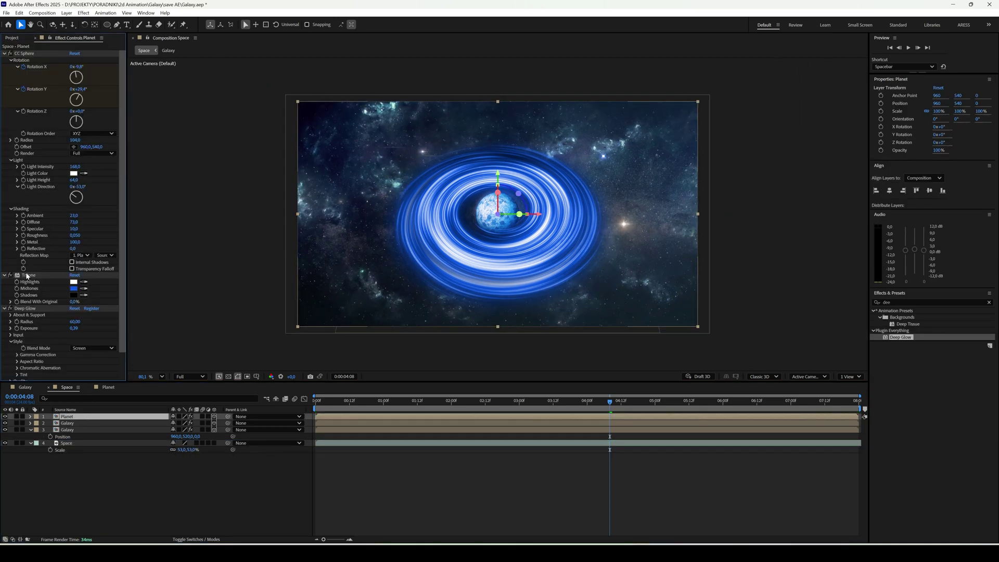
left_click(74, 440)
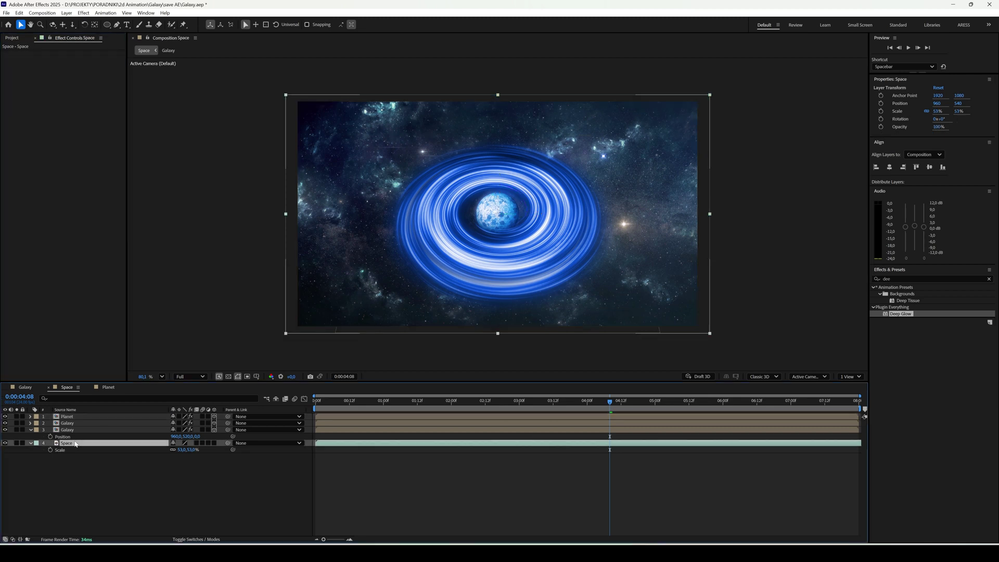
key("ctrl+v")
left_click(74, 67)
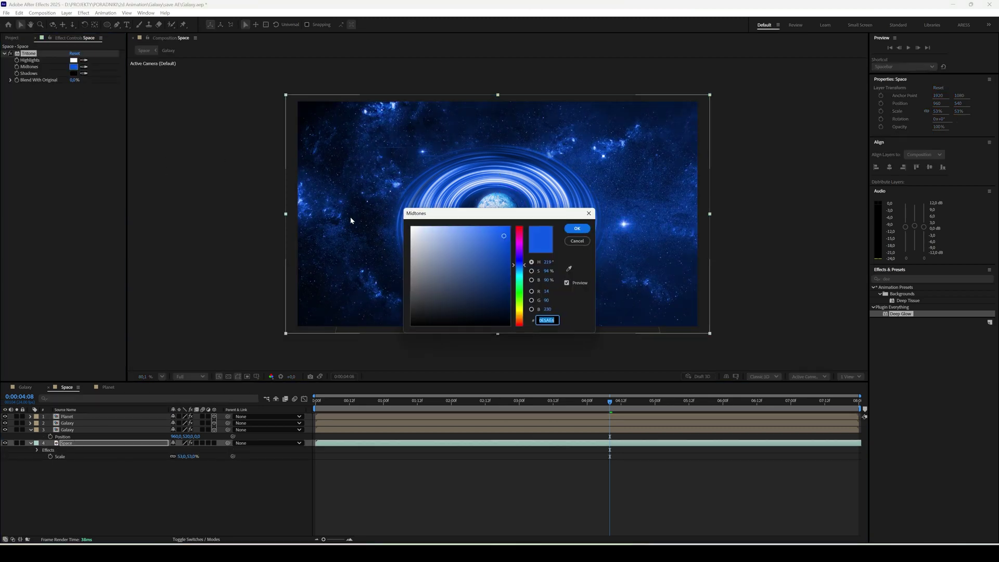
left_click_drag(520, 268, 525, 270)
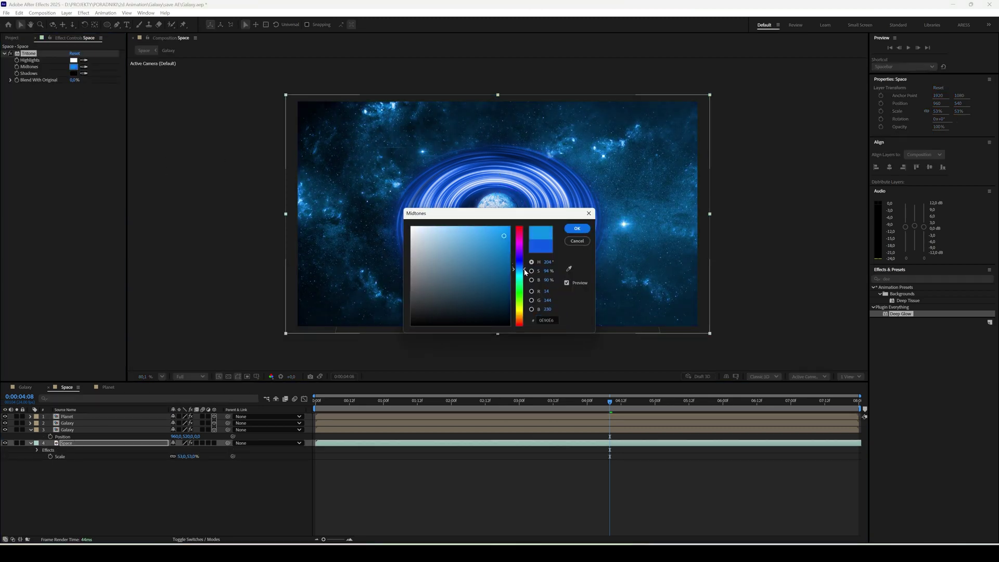
left_click(577, 228)
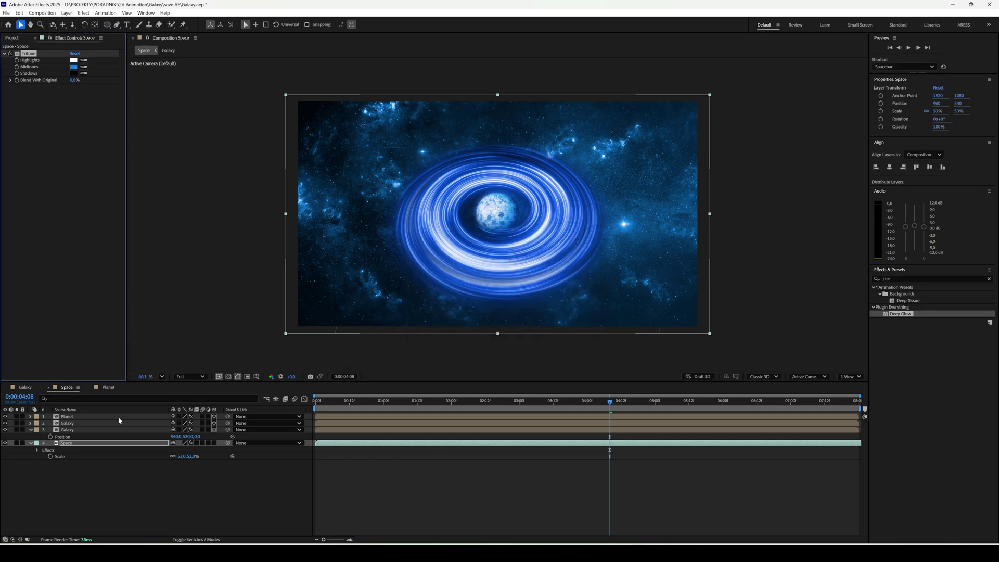
key("space")
left_click(99, 430)
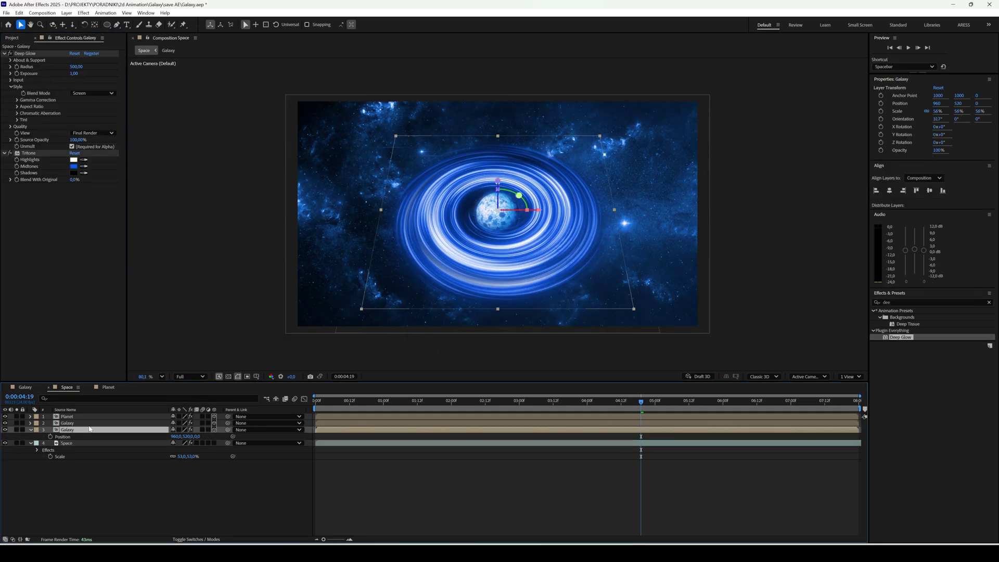
Pre-compose the planet and both galaxy layers into a comp named 'Galaxy'.
left_click(90, 417, "shift")
right_click(90, 416)
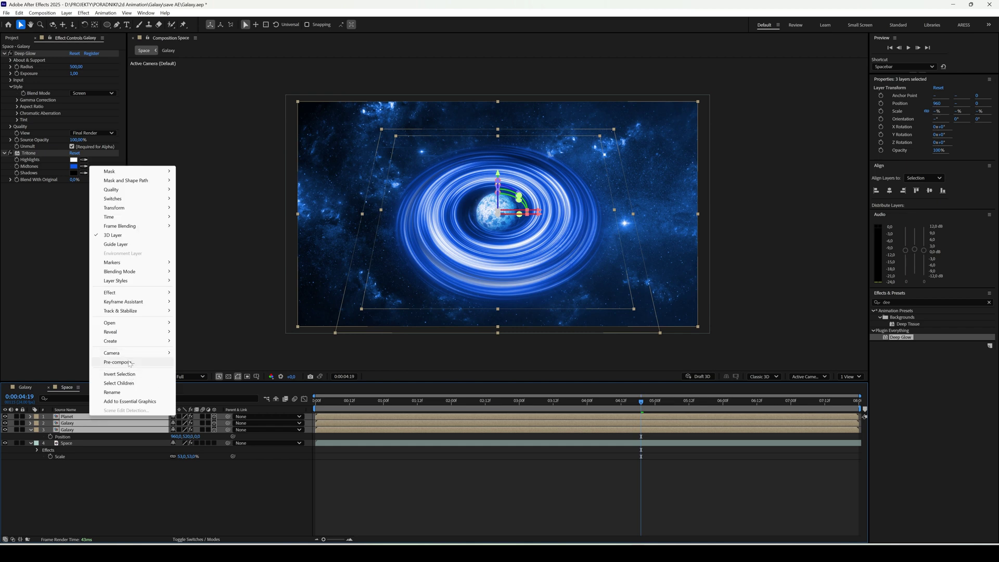
left_click(118, 362)
type("Galax")
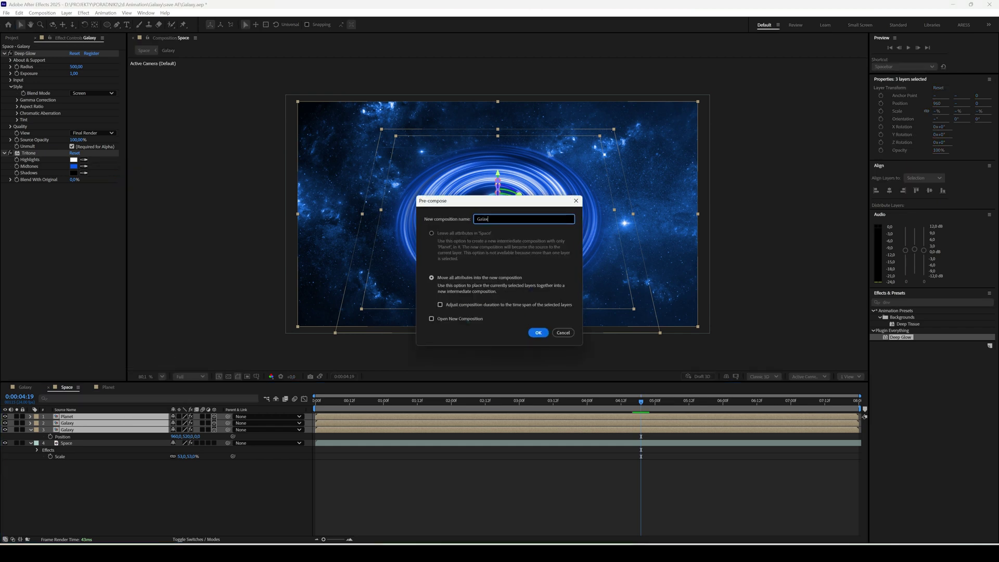
type("y")
key("Return")
Set the Galaxy pre-comp's blending mode to Screen.
left_click(197, 539)
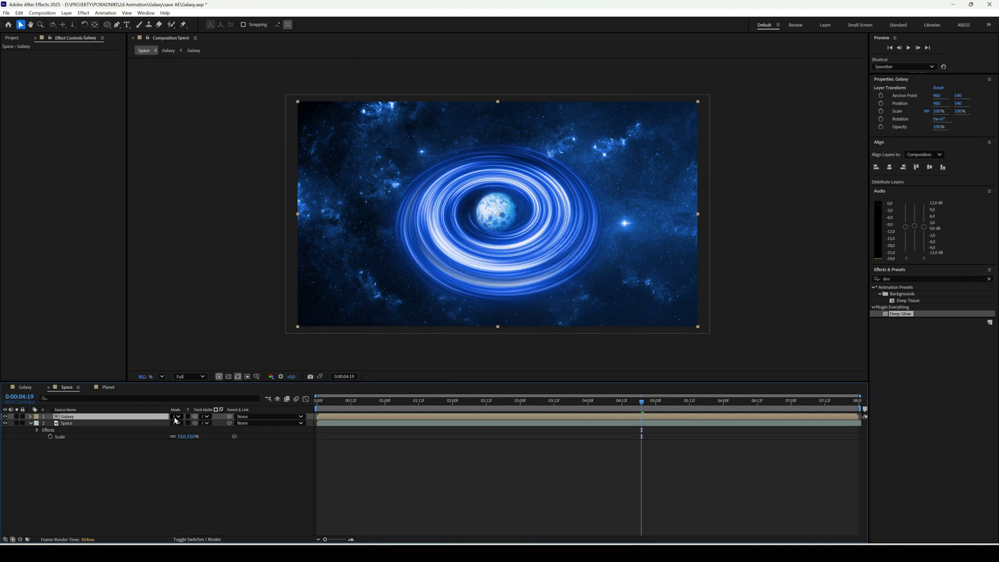
left_click(176, 419)
left_click(192, 209)
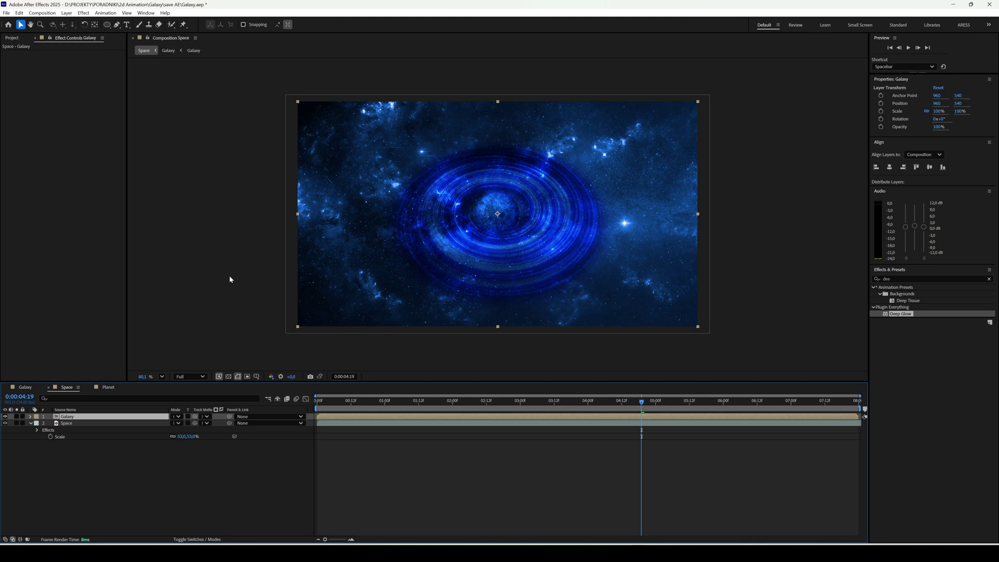
left_click(178, 416)
left_click(202, 161)
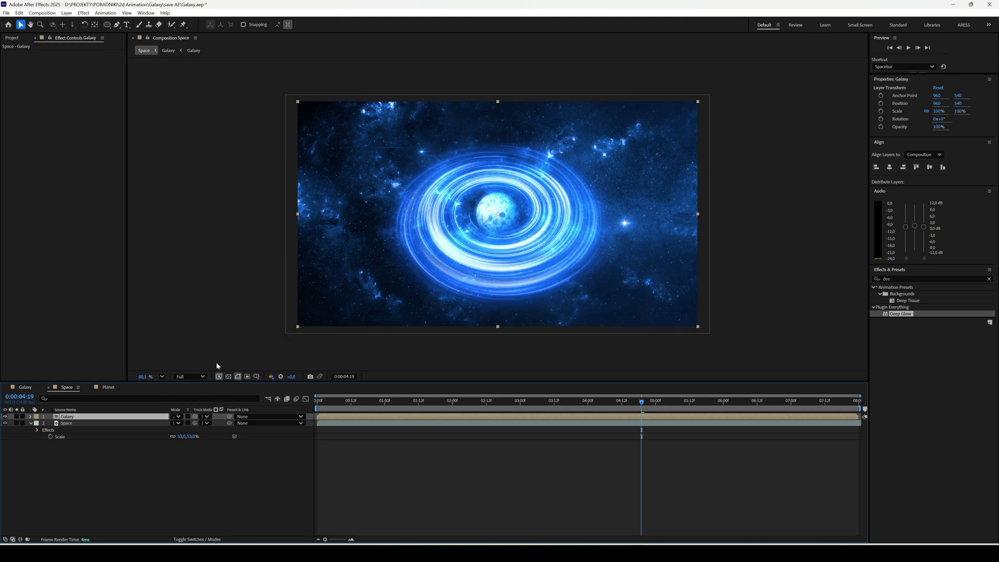
left_click(177, 416)
left_click(194, 157)
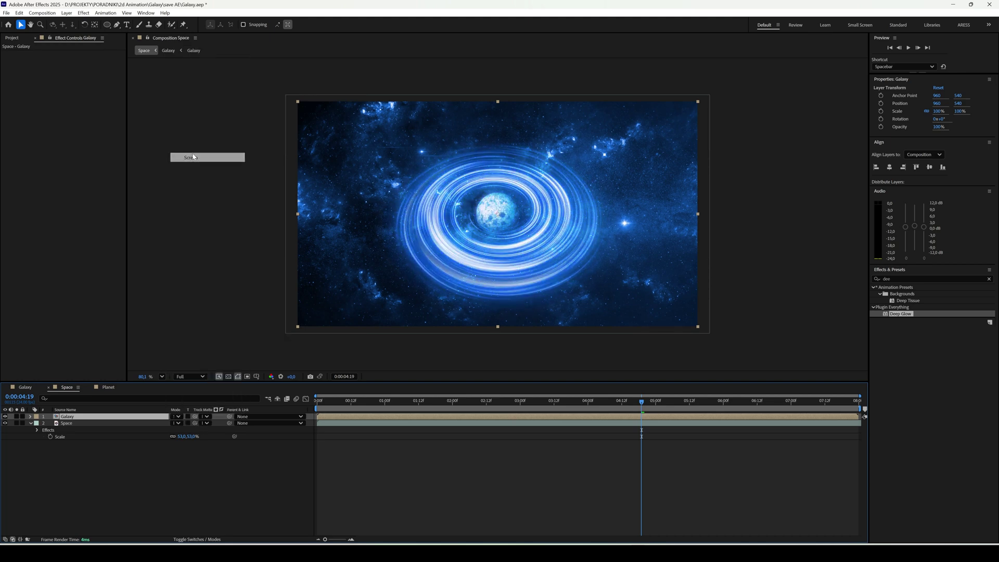
Scale the Galaxy layer to 68% and preview the scene from the start.
left_click(140, 422)
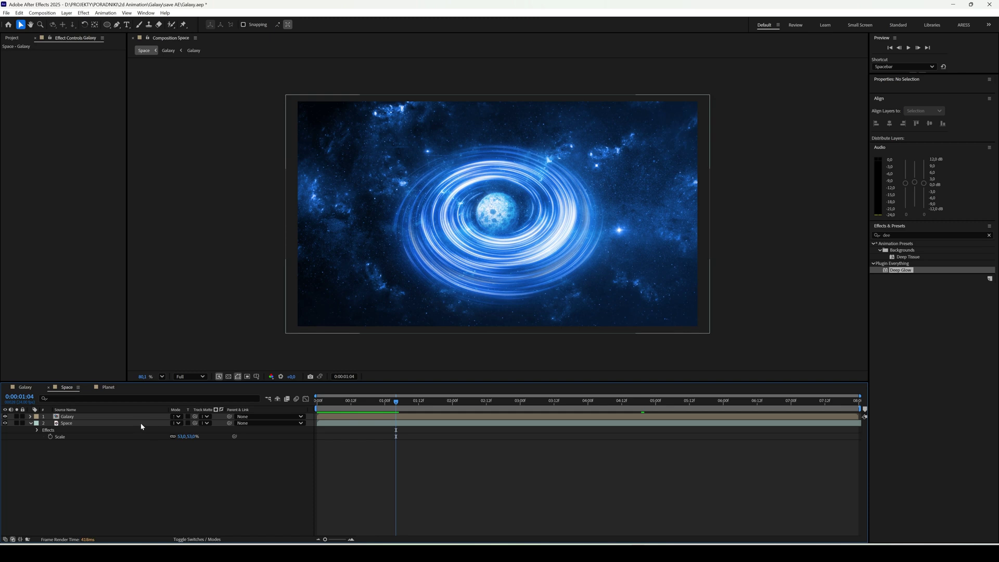
key("s")
left_click_drag(193, 422, 185, 426)
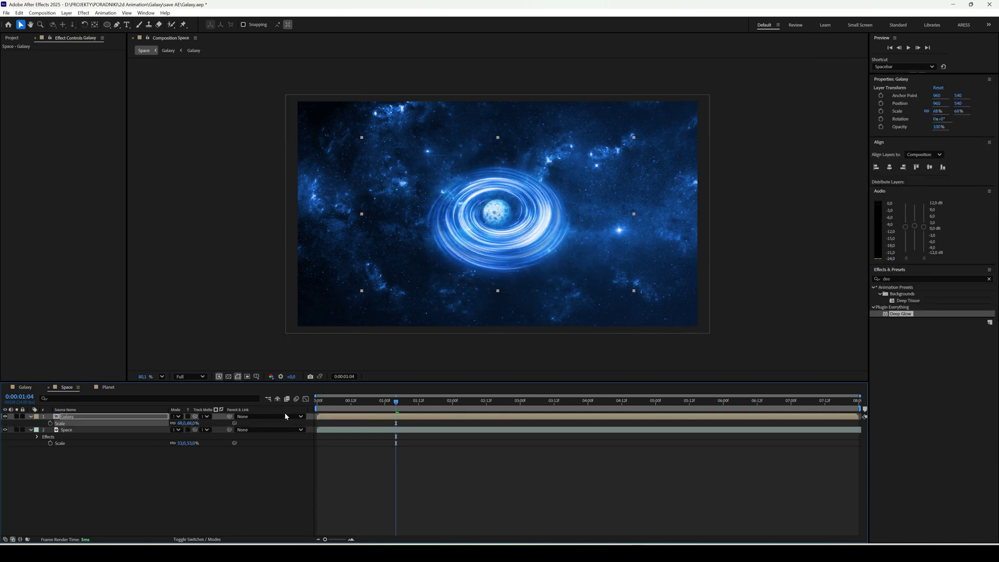
left_click(317, 407)
key("space")
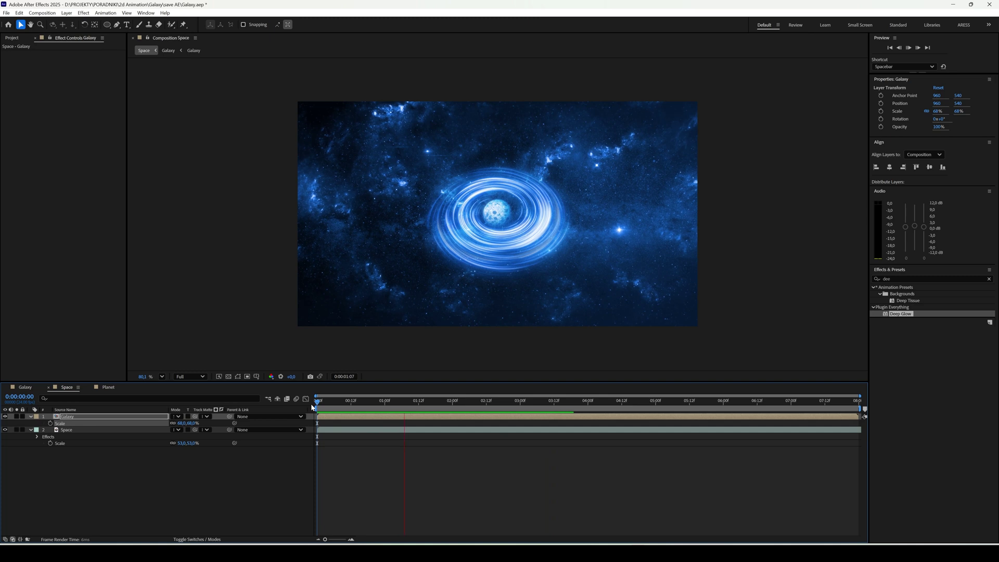